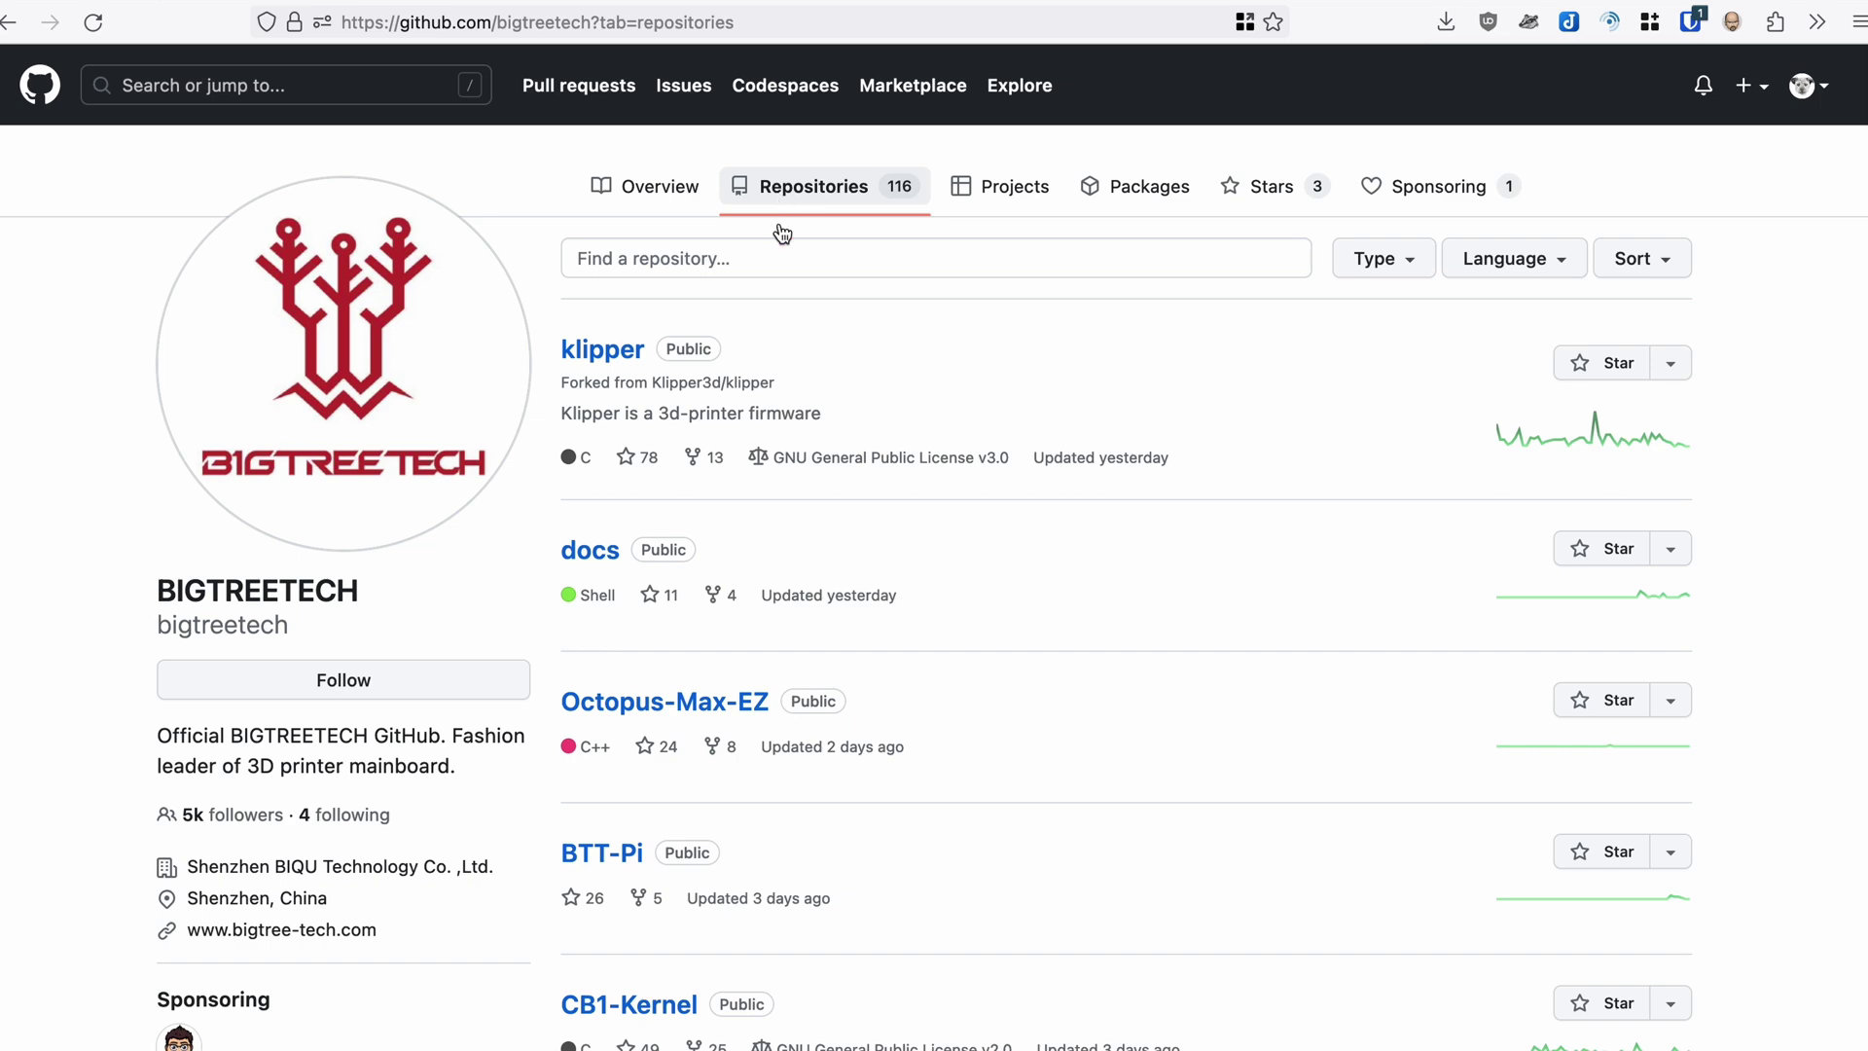
- Open the BTT-Pi repository from BIGTREETECH's list of 116 repositories
click(610, 860)
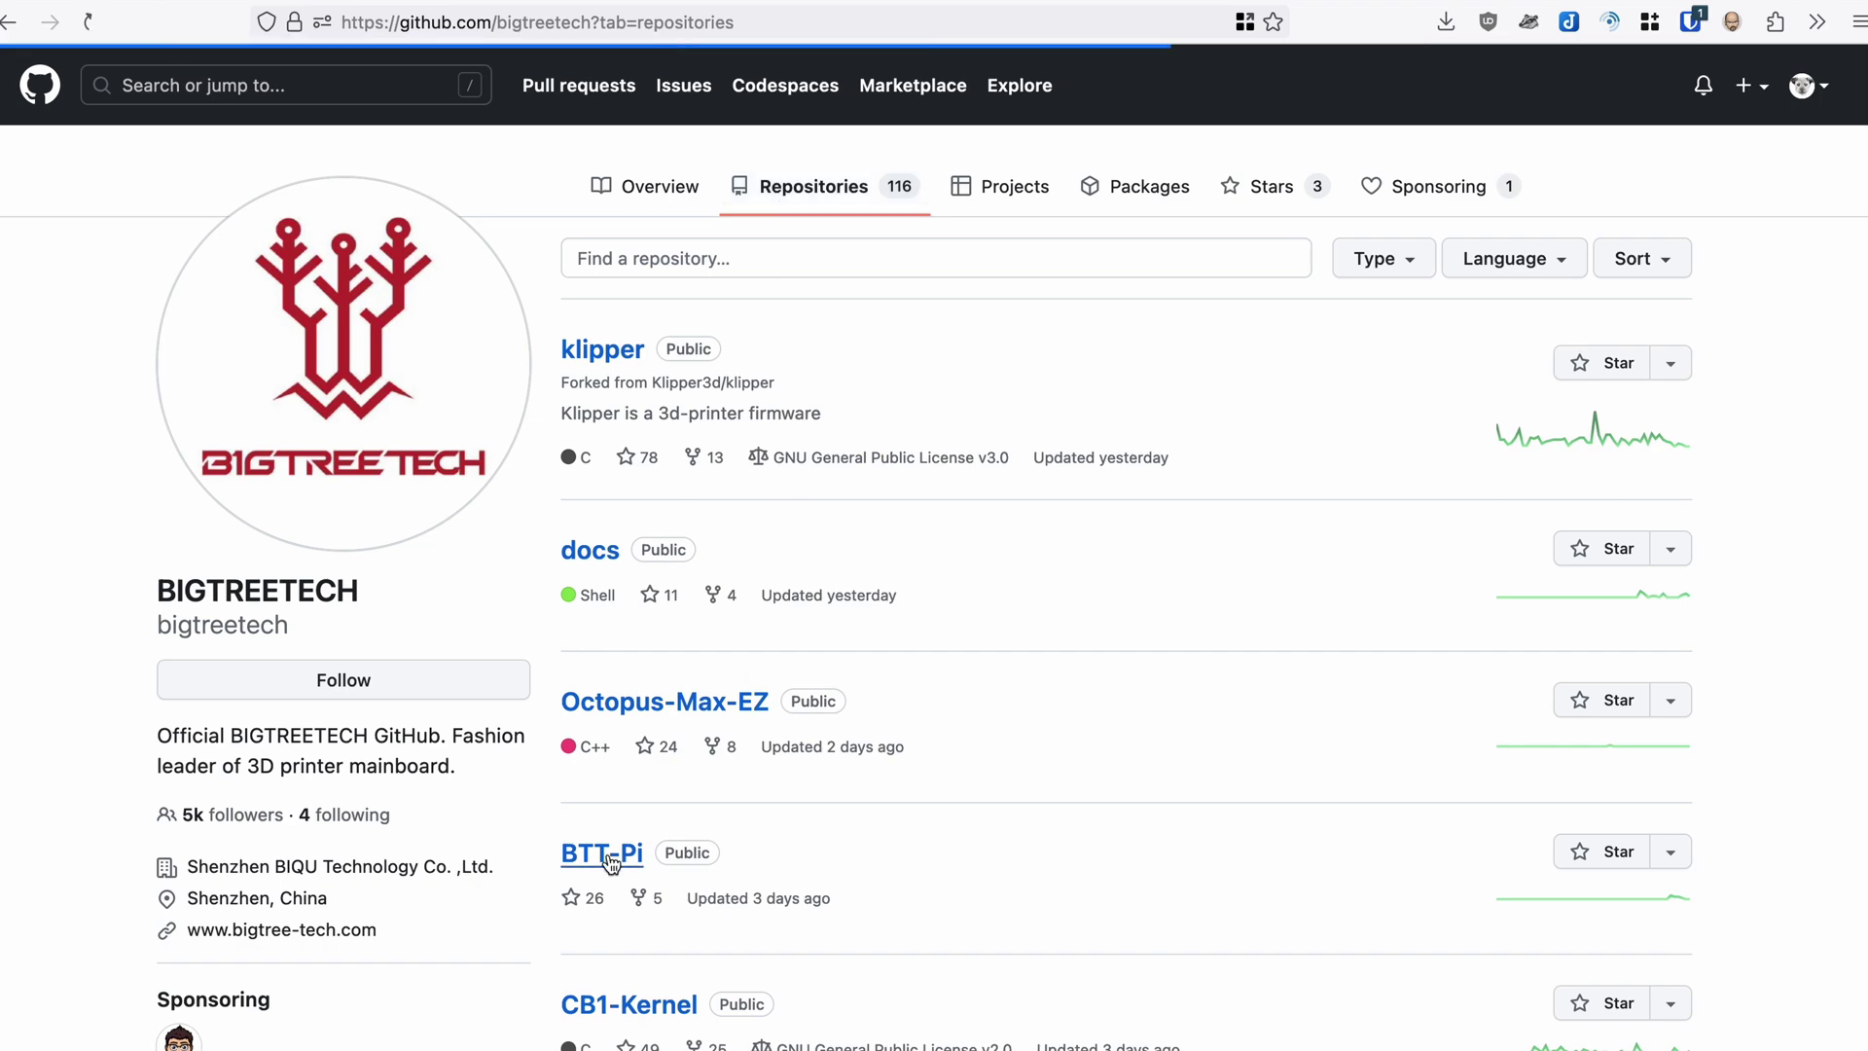
- Highlight the README paragraph saying OS image setup matches the CB1 normal version
scroll(608, 851, down, 3)
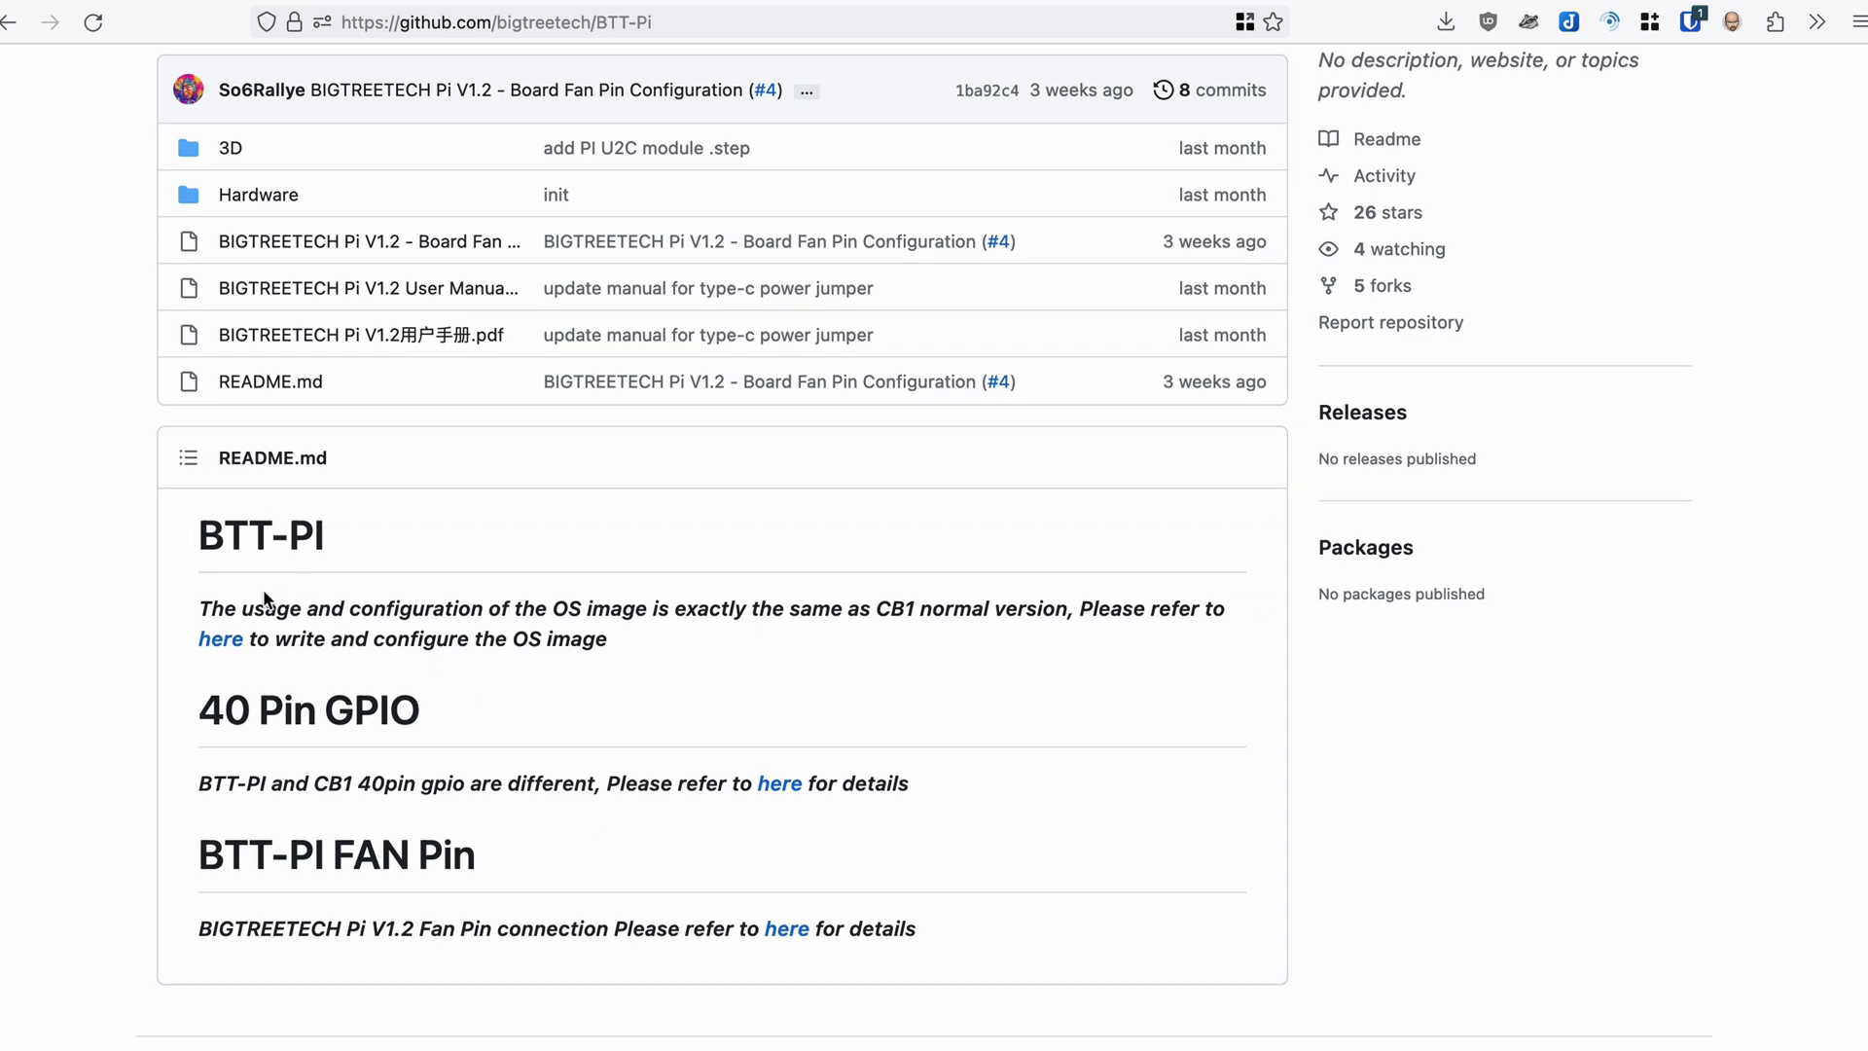
drag(193, 617, 615, 670)
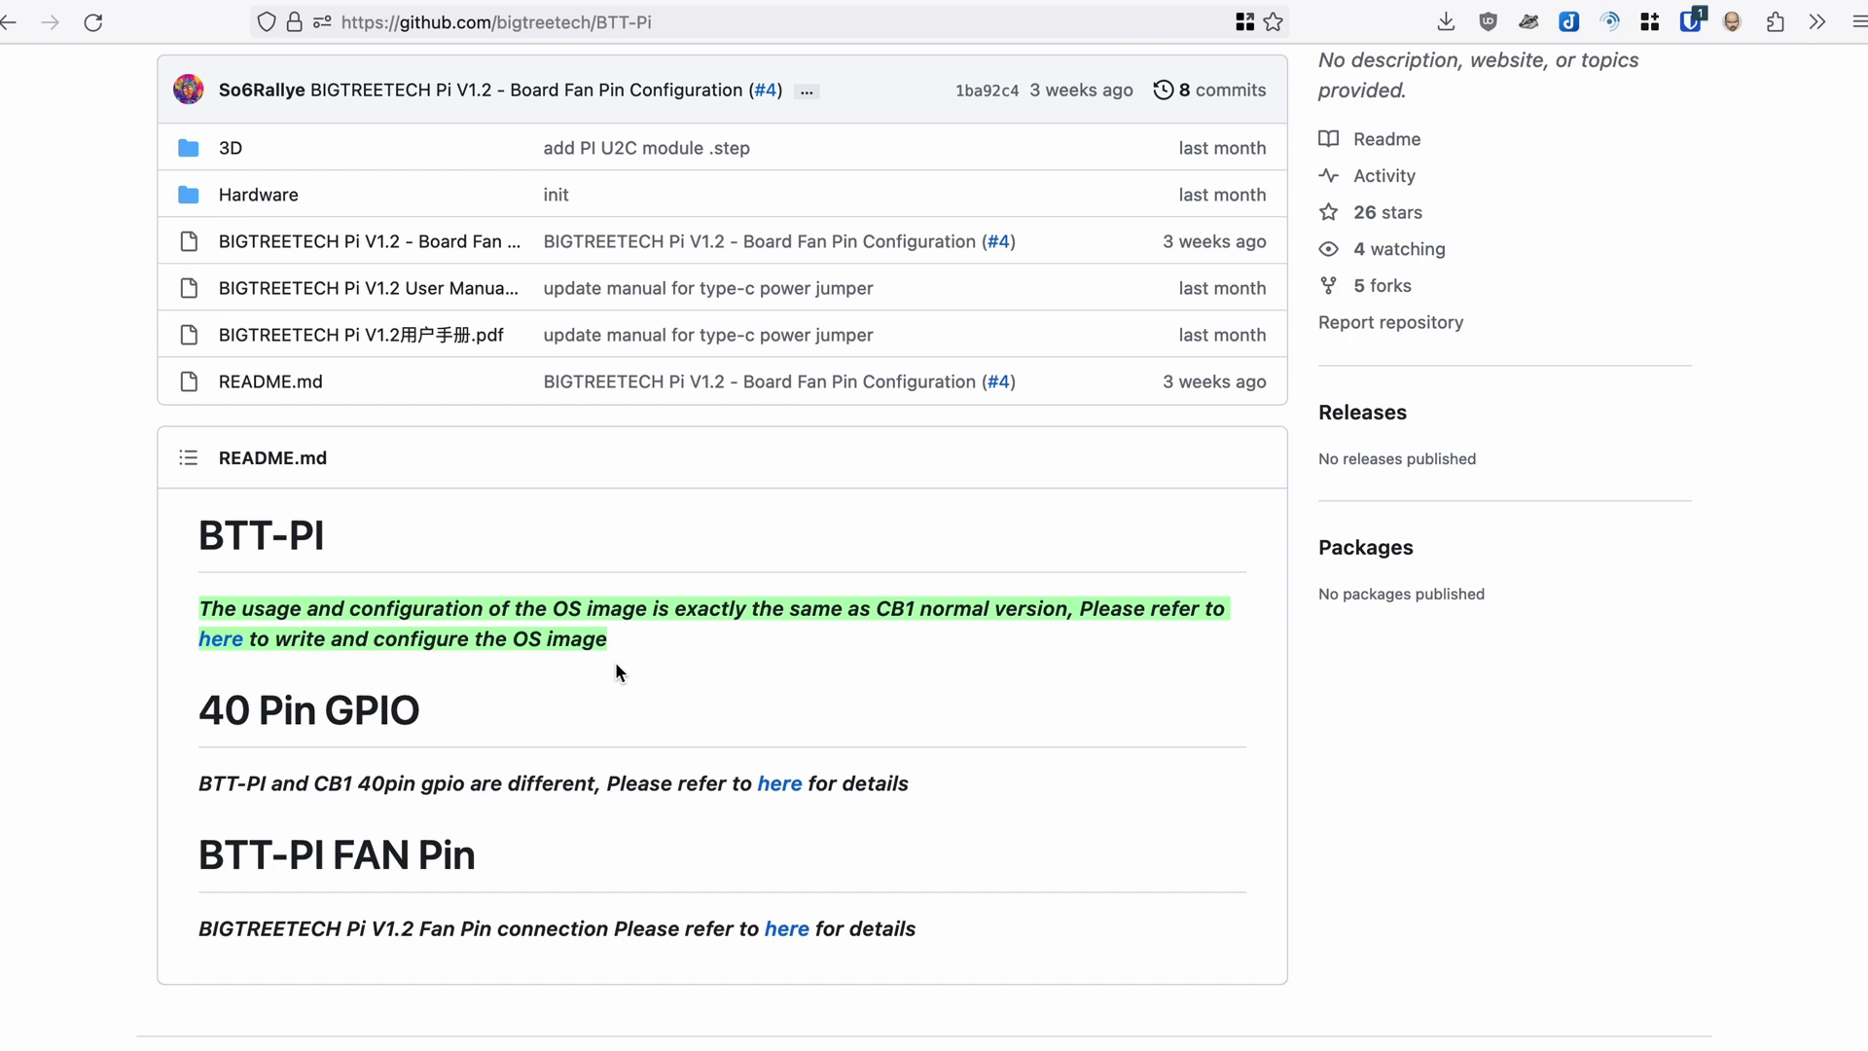
- From the CB1 releases page, download the V2.3.2 Klipper image CB1_Debian11_Klipper_kernel5.16_20230303.img.xz
click(219, 640)
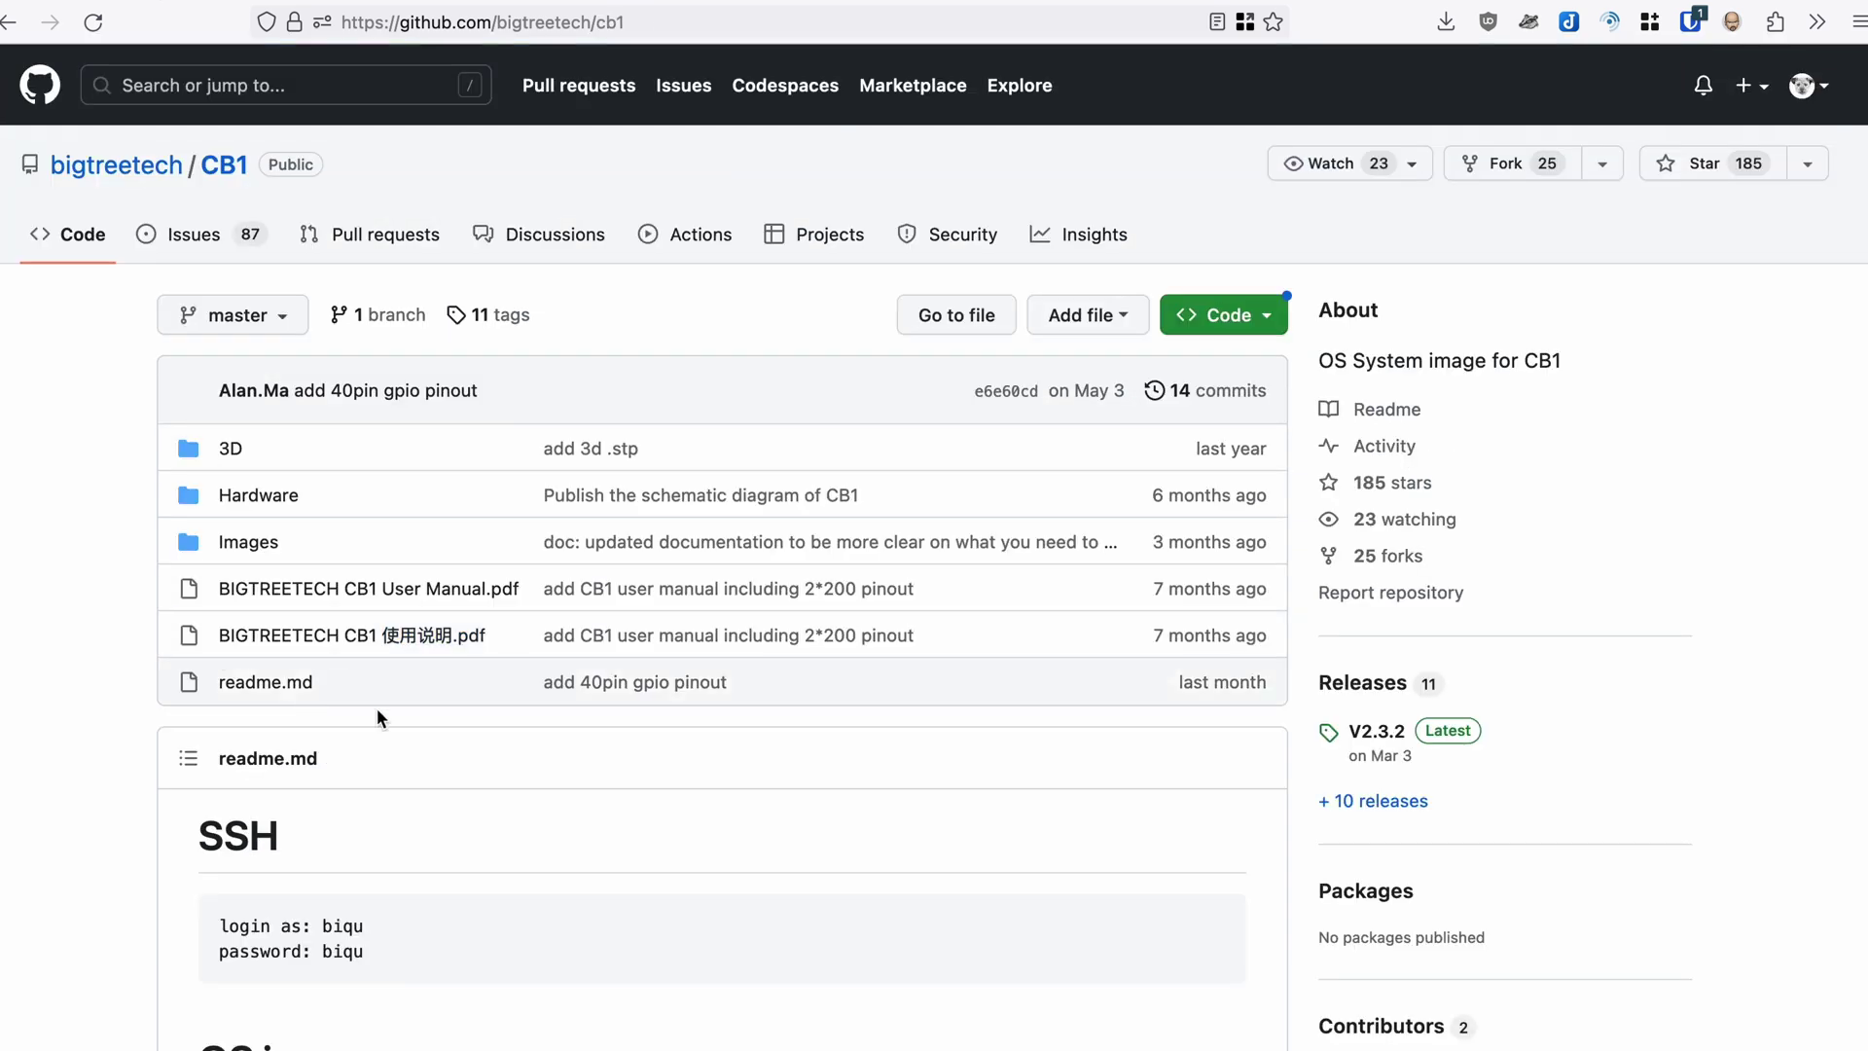
click(1325, 804)
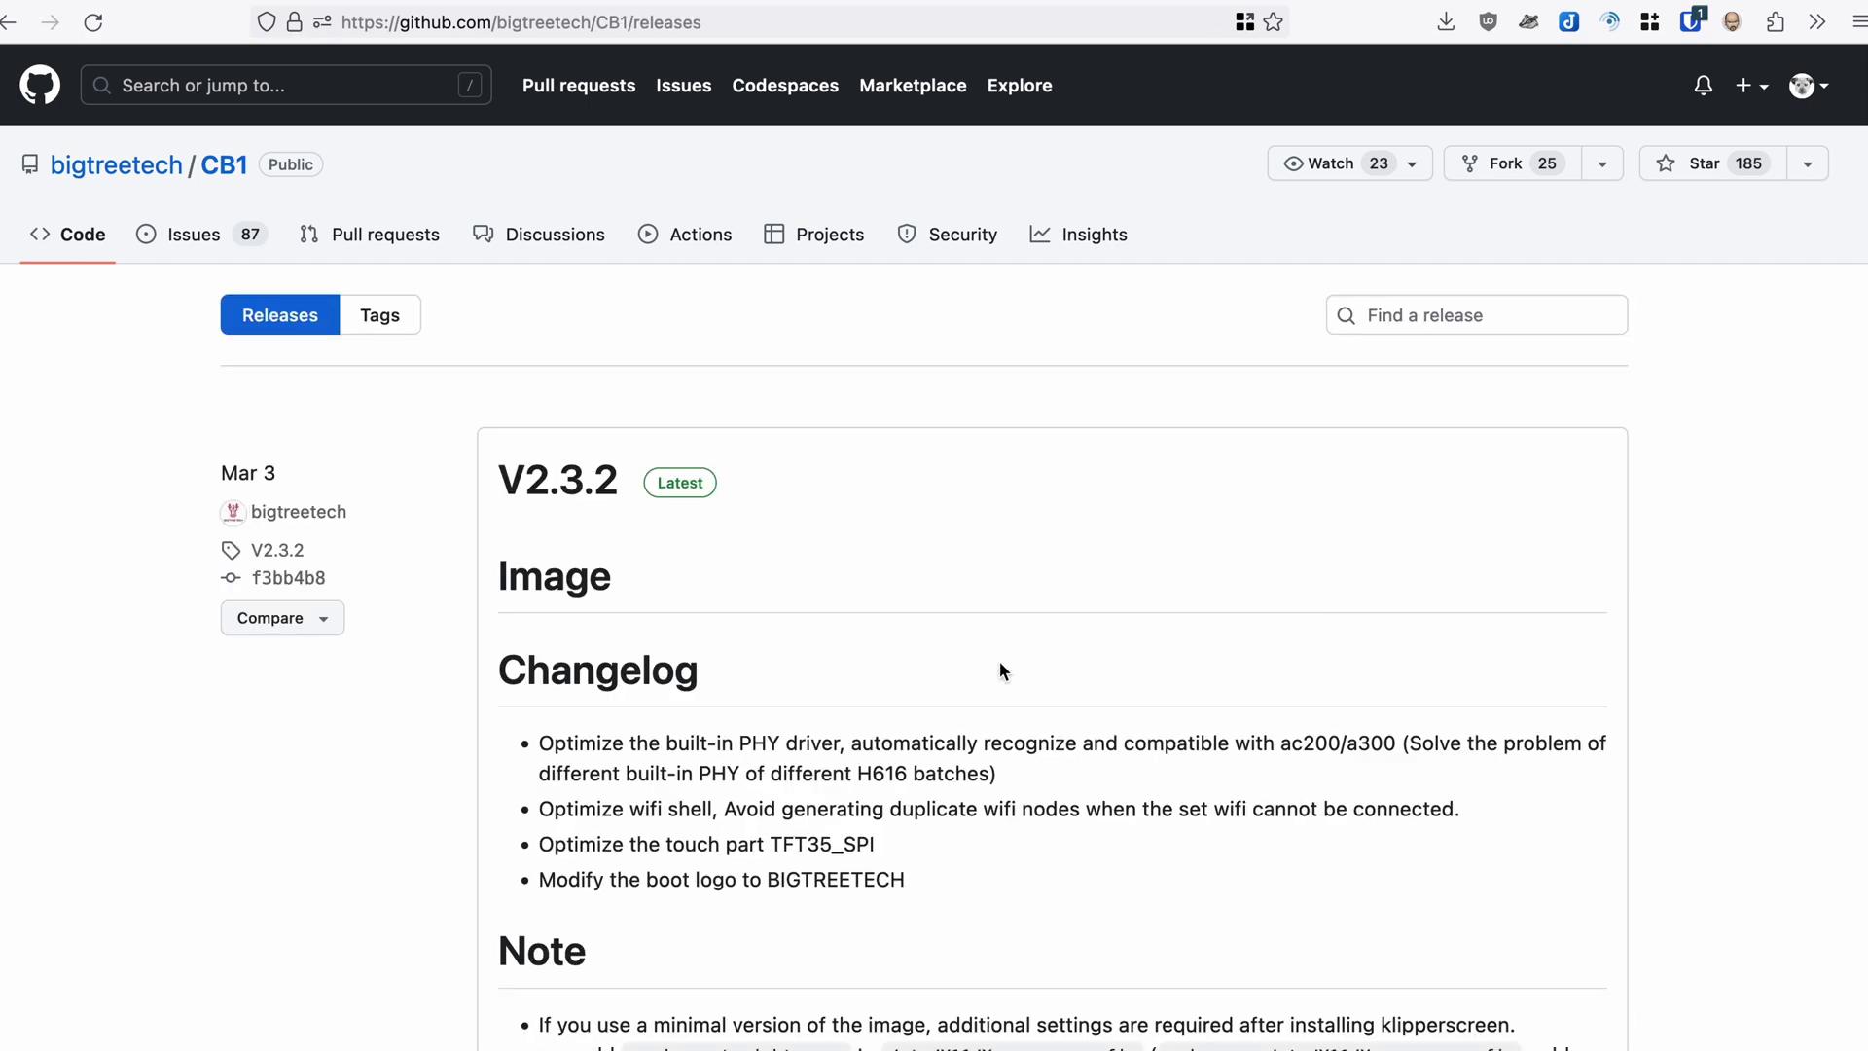
scroll(1000, 662, down, 4)
scroll(1000, 661, down, 2)
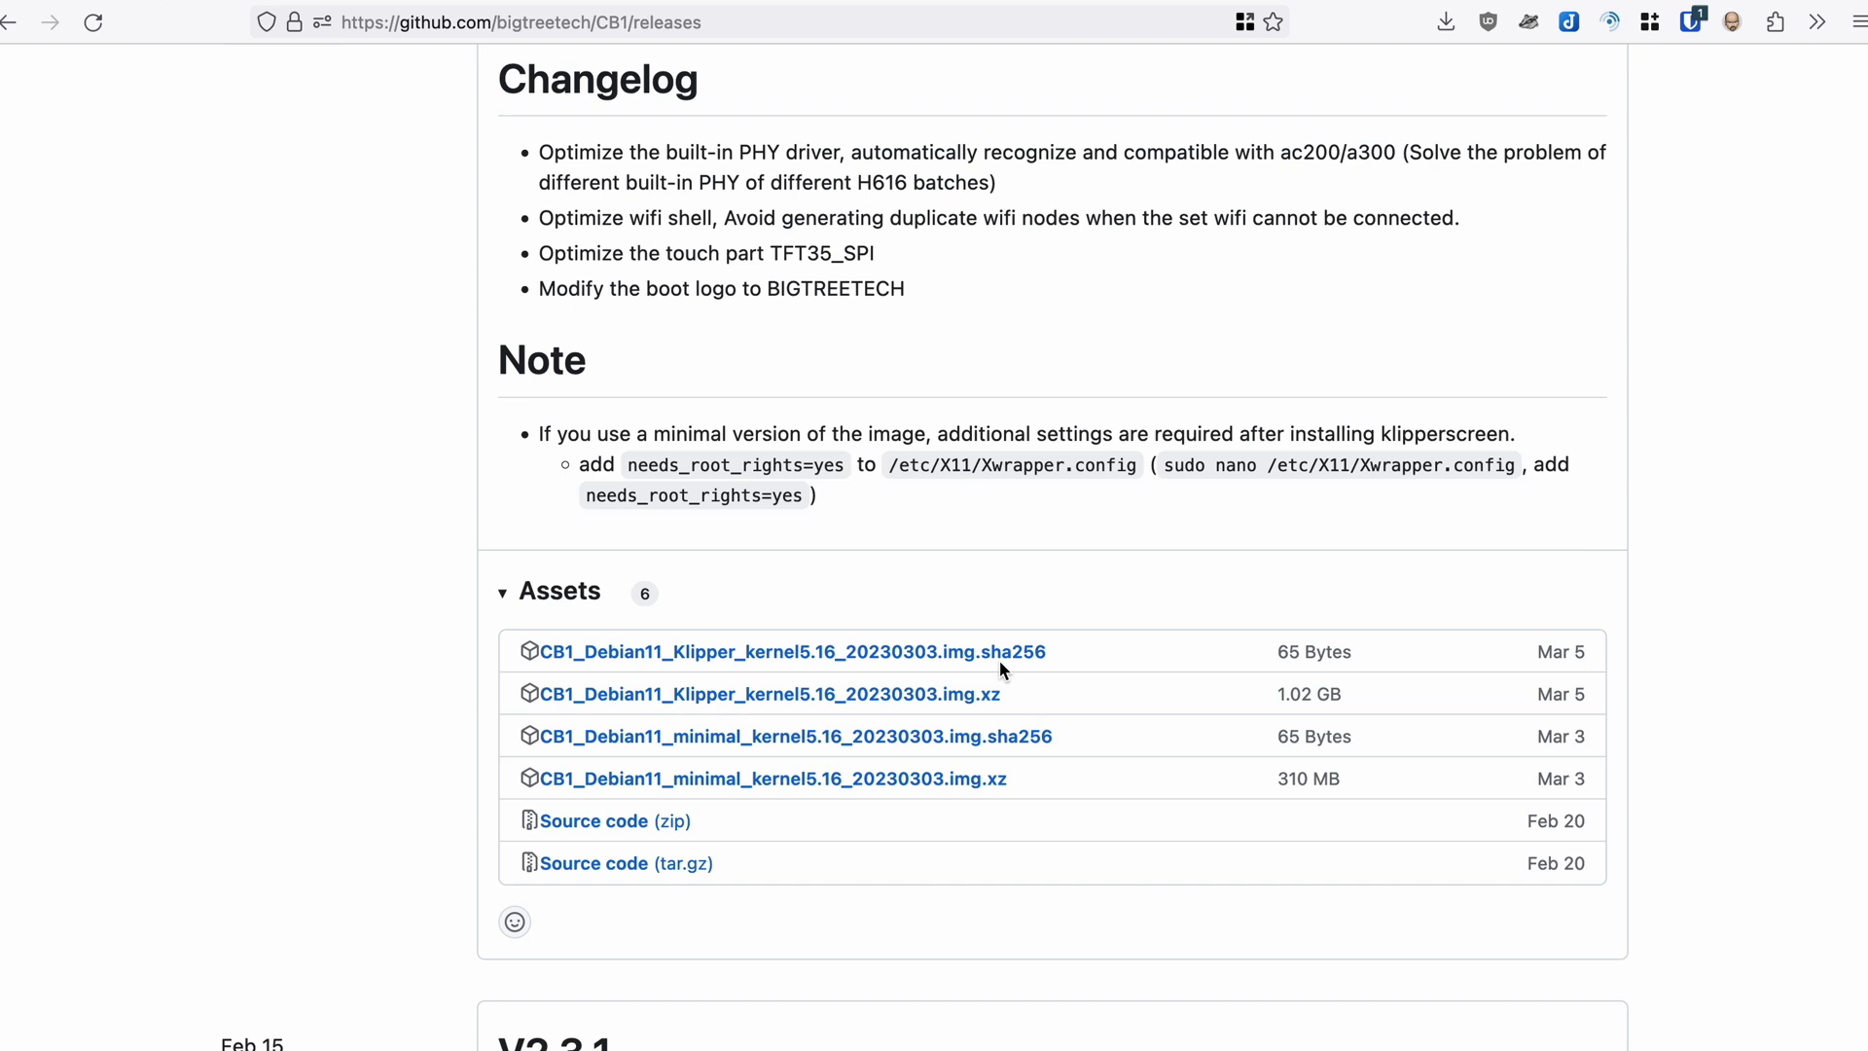
click(945, 696)
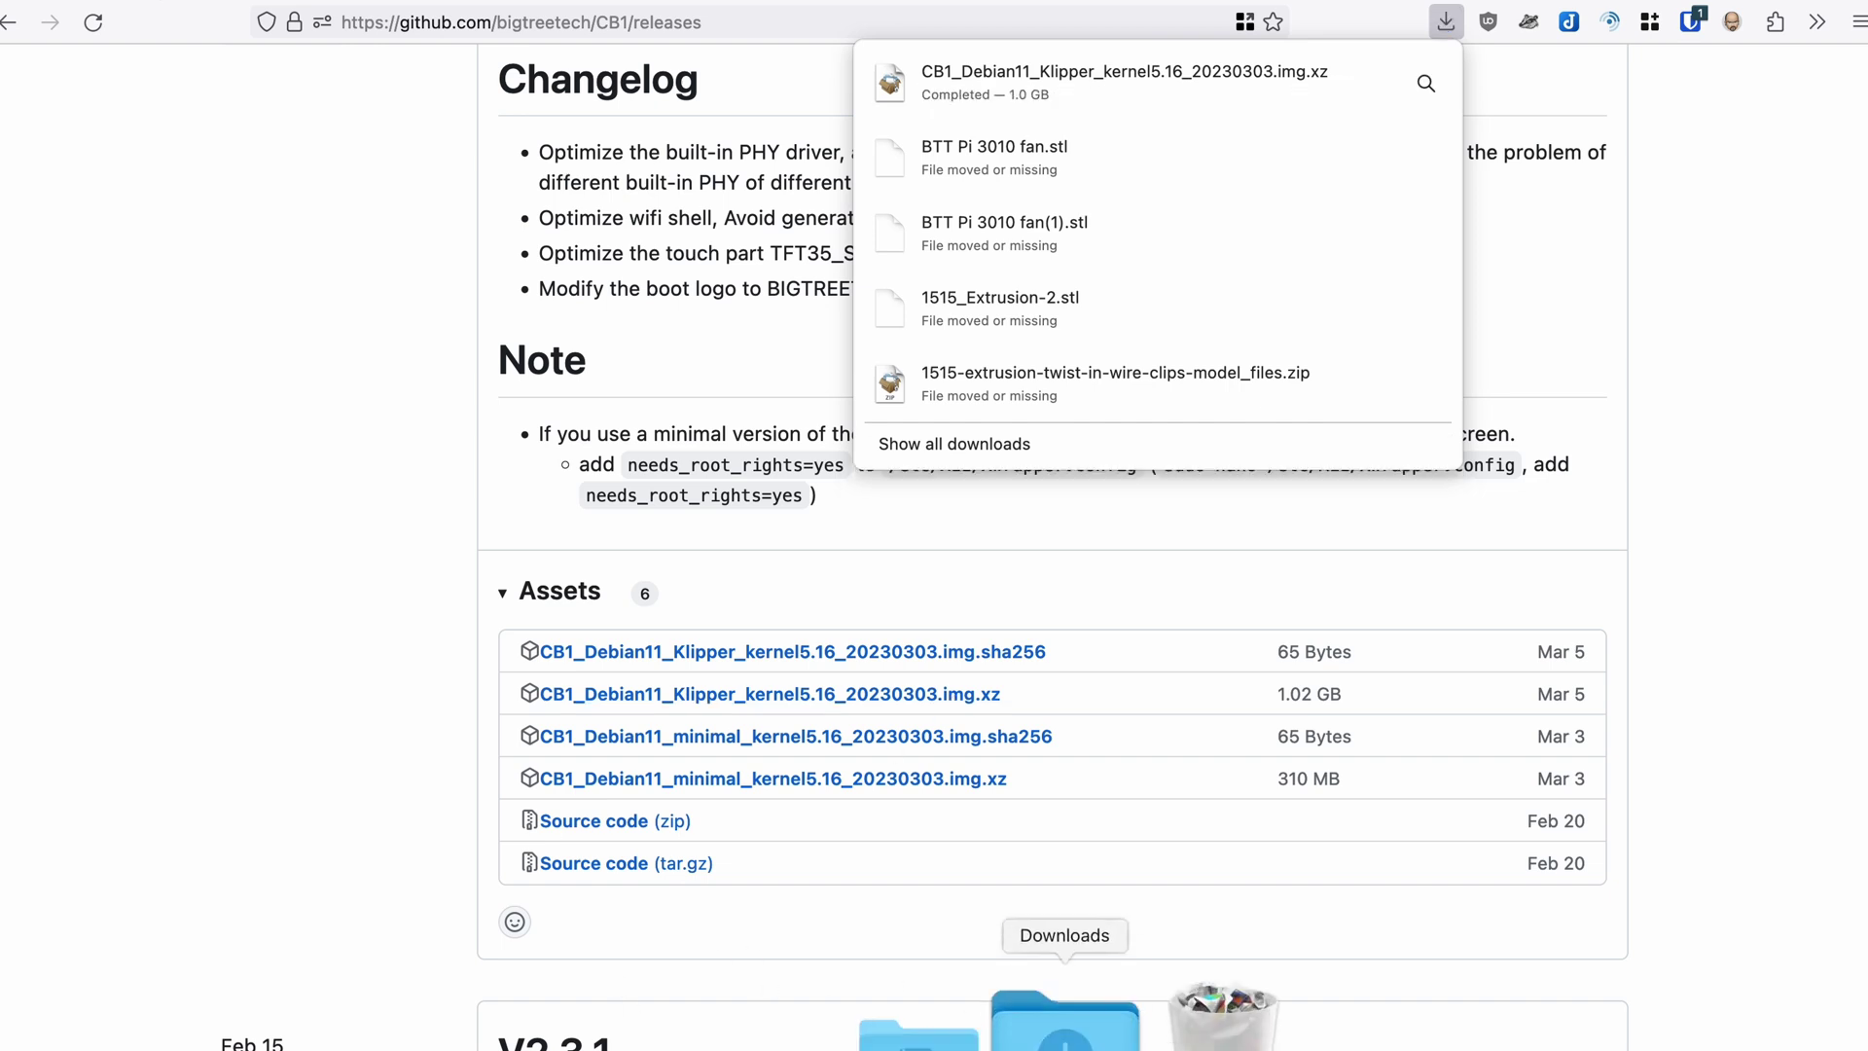
- Extract the CB1 Klipper .img.xz in Downloads into the 5.1 GB .img disk image
right_click(1057, 1027)
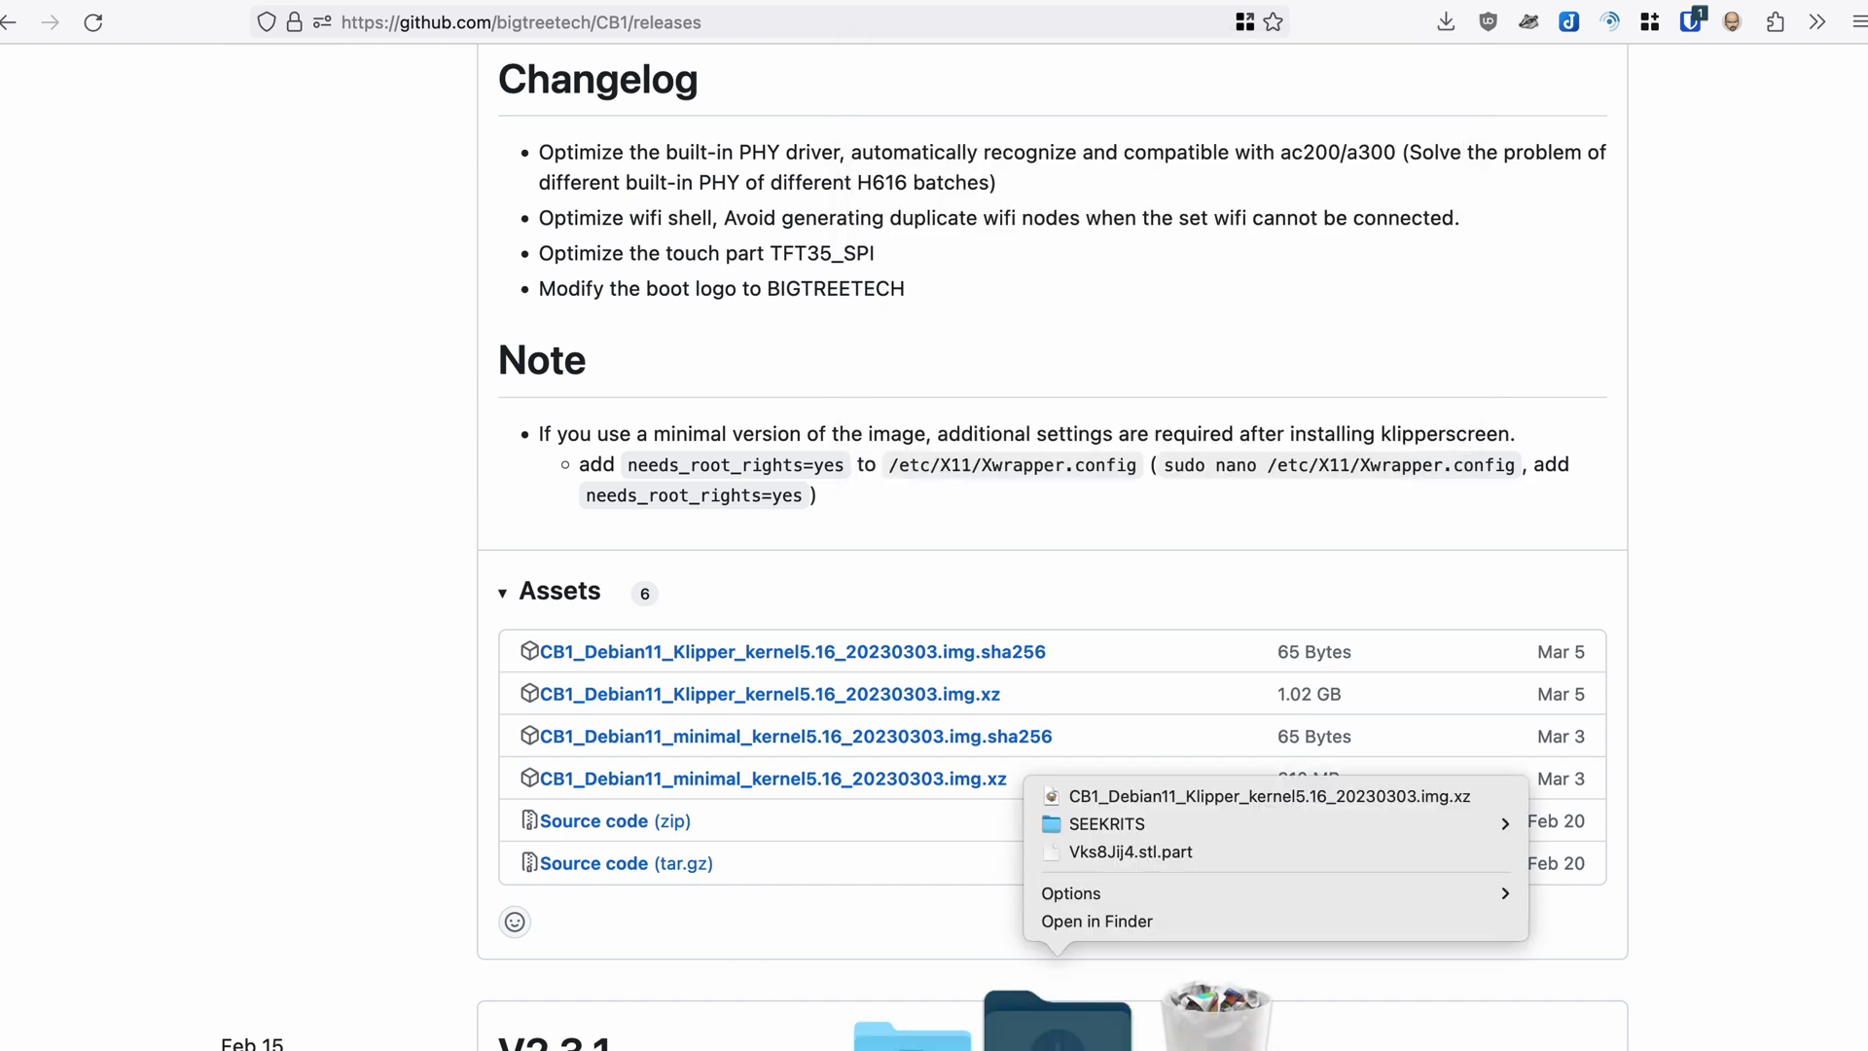
click(1135, 922)
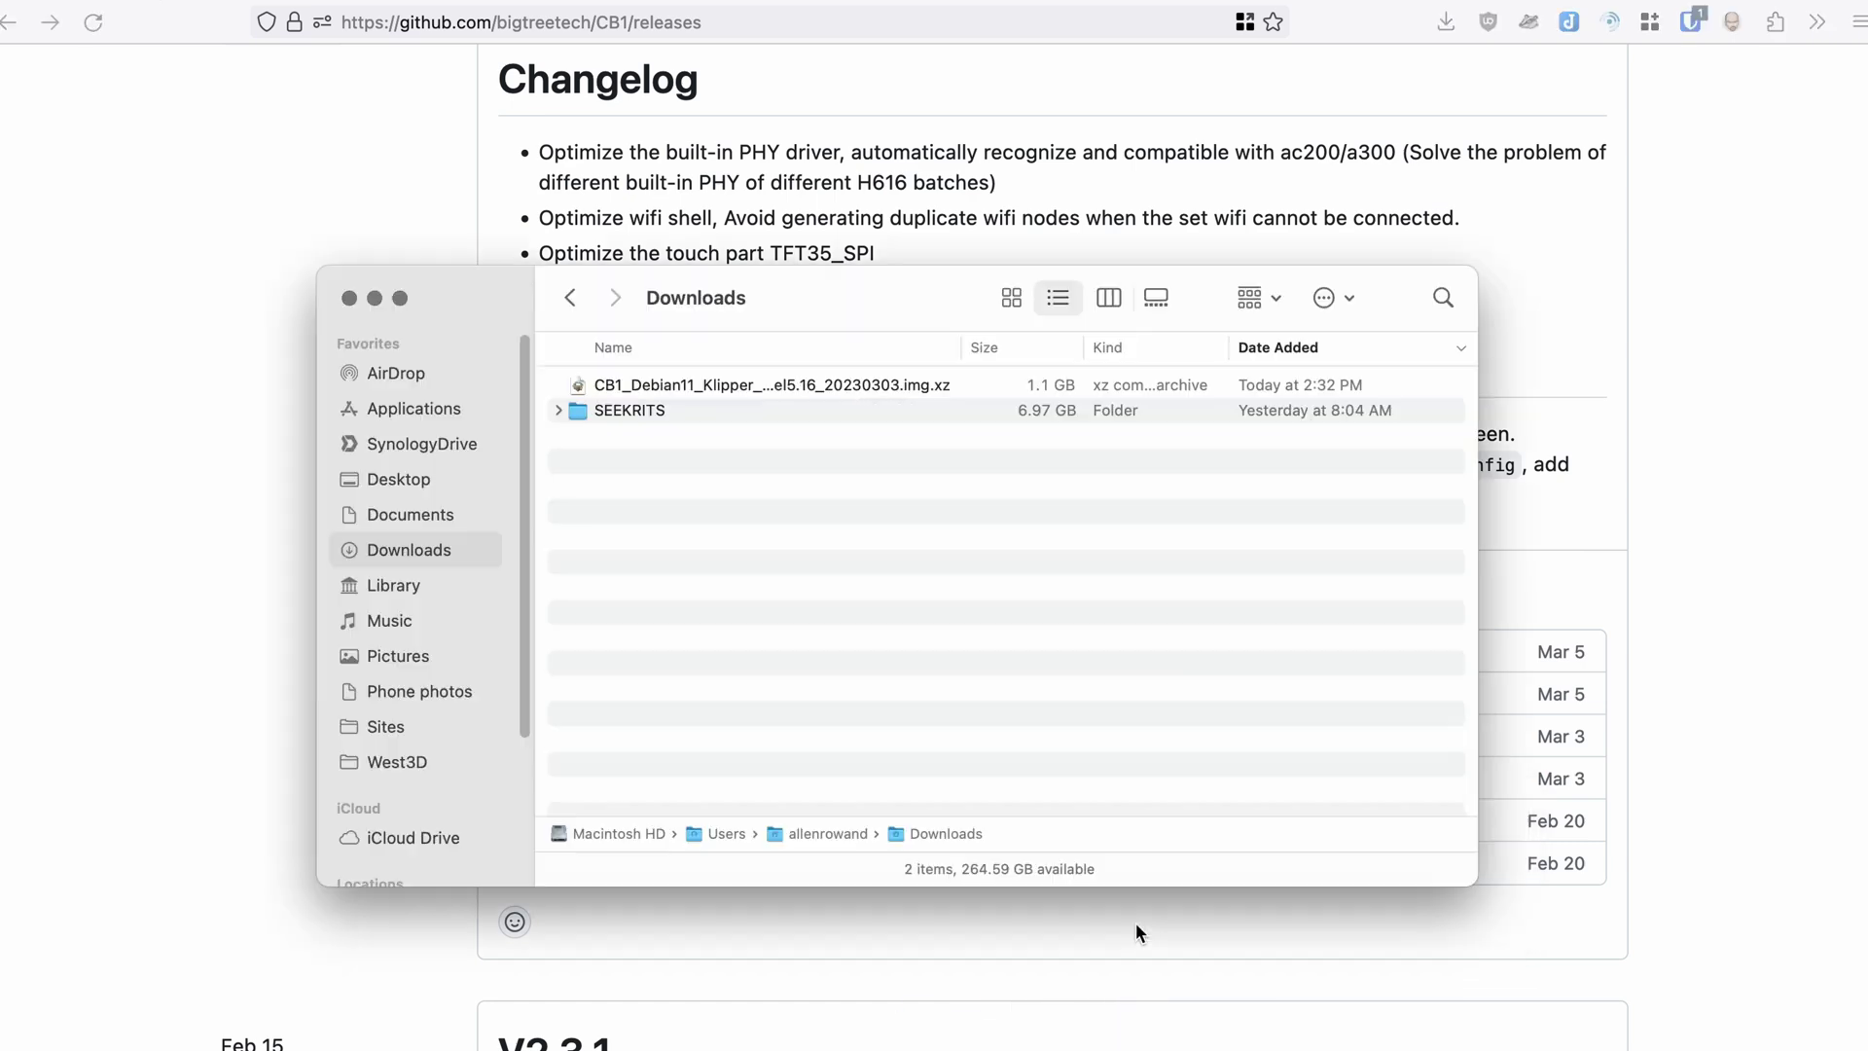
click(744, 385)
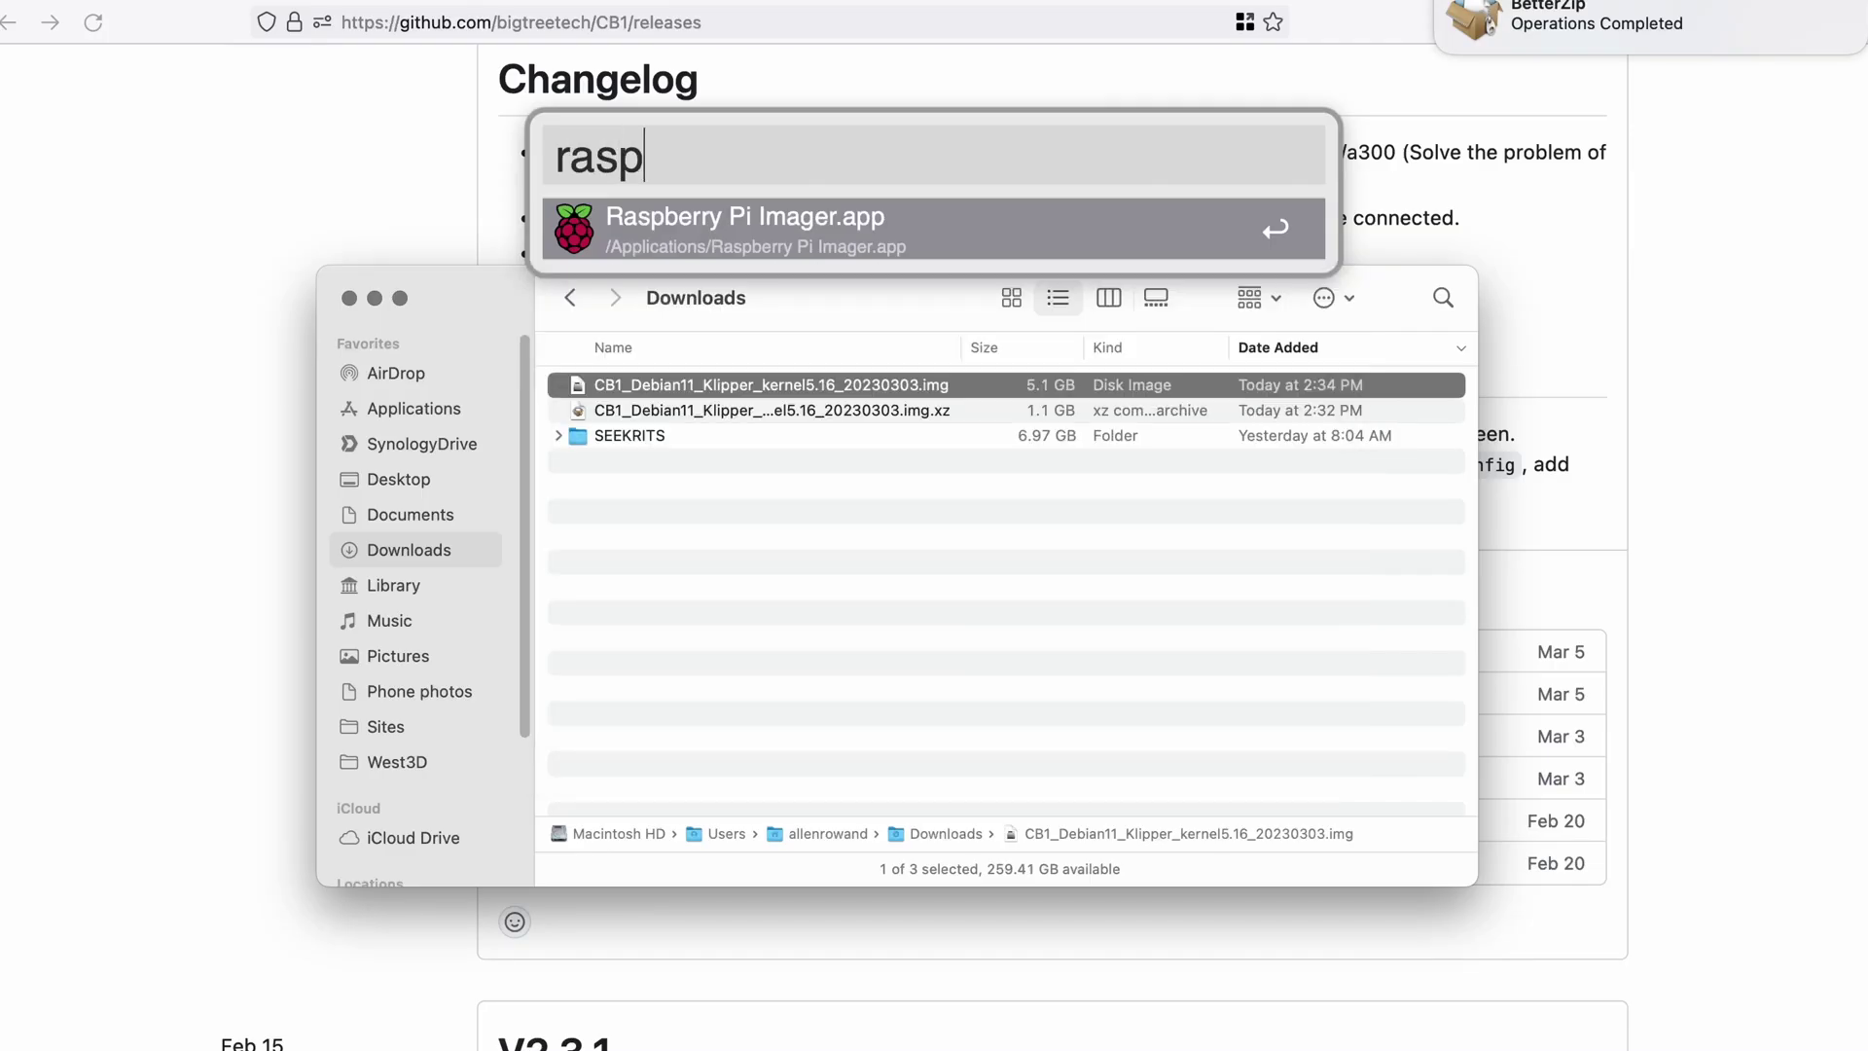
- In Raspberry Pi Imager, choose the extracted CB1 Klipper .img as a custom OS image
key(Return)
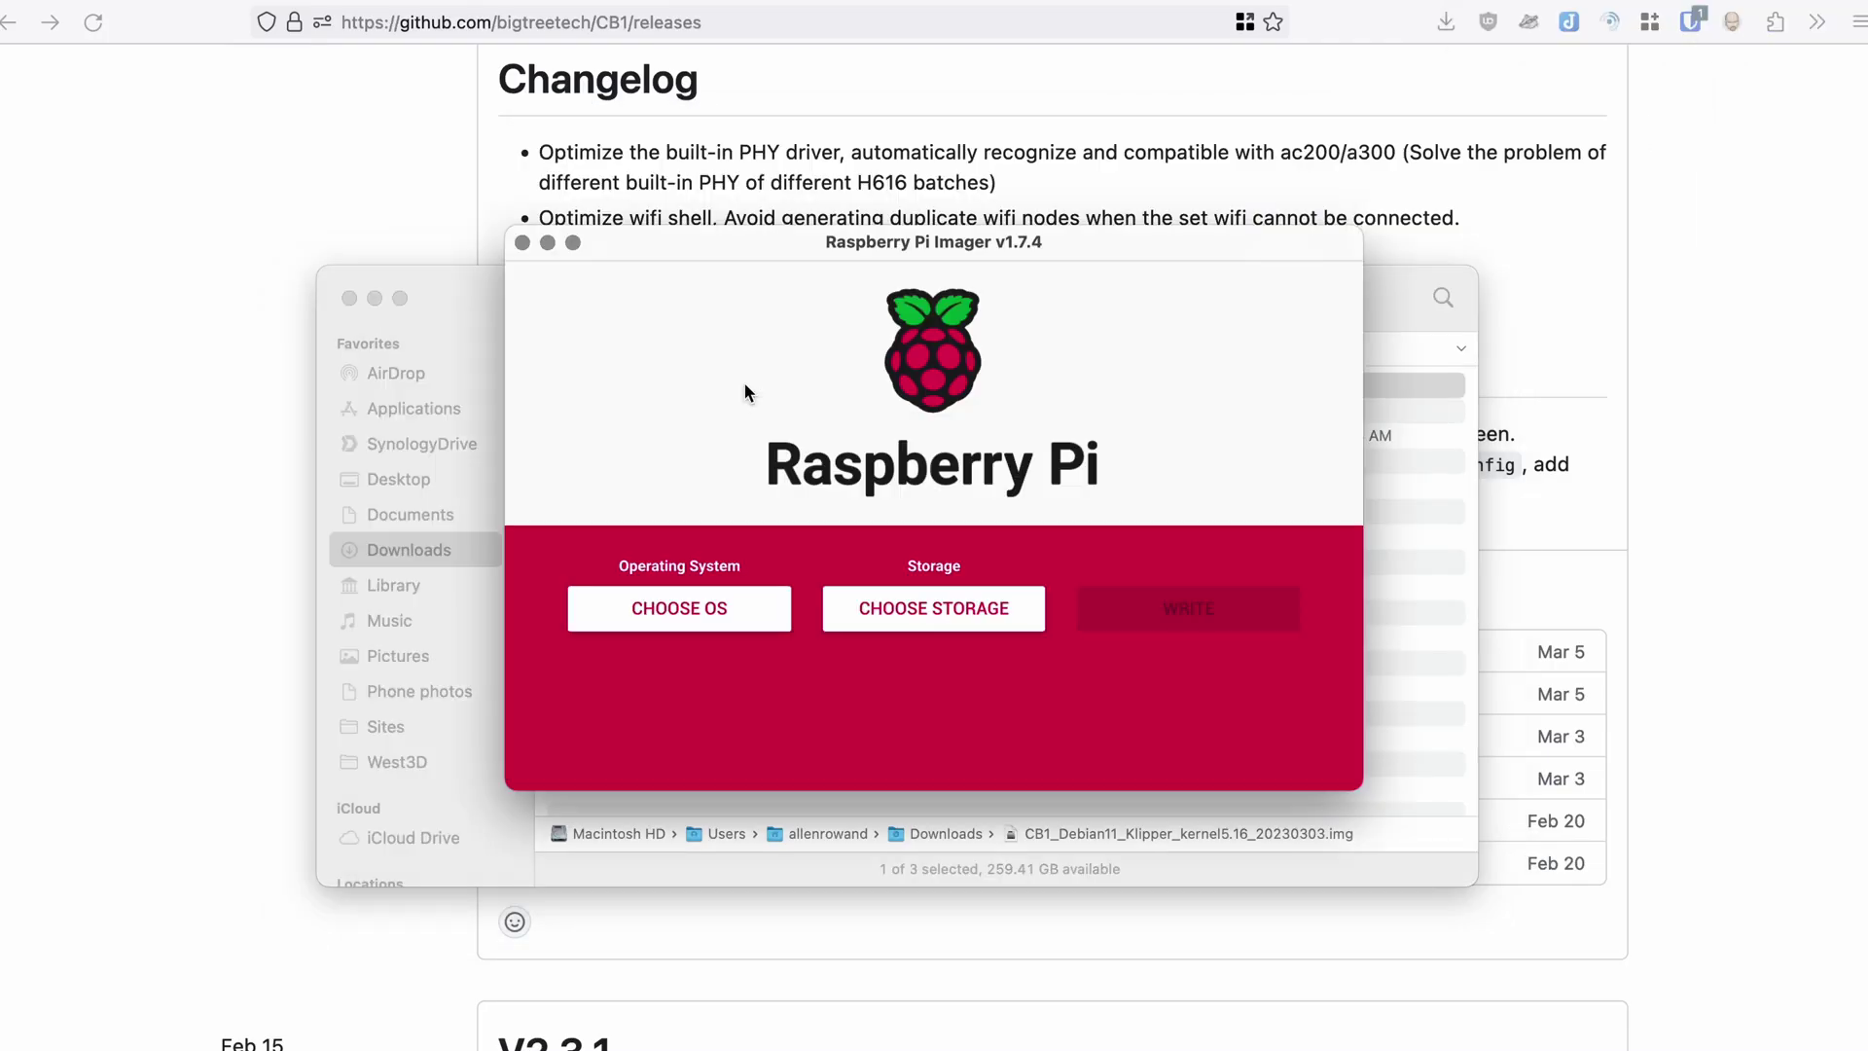
click(684, 607)
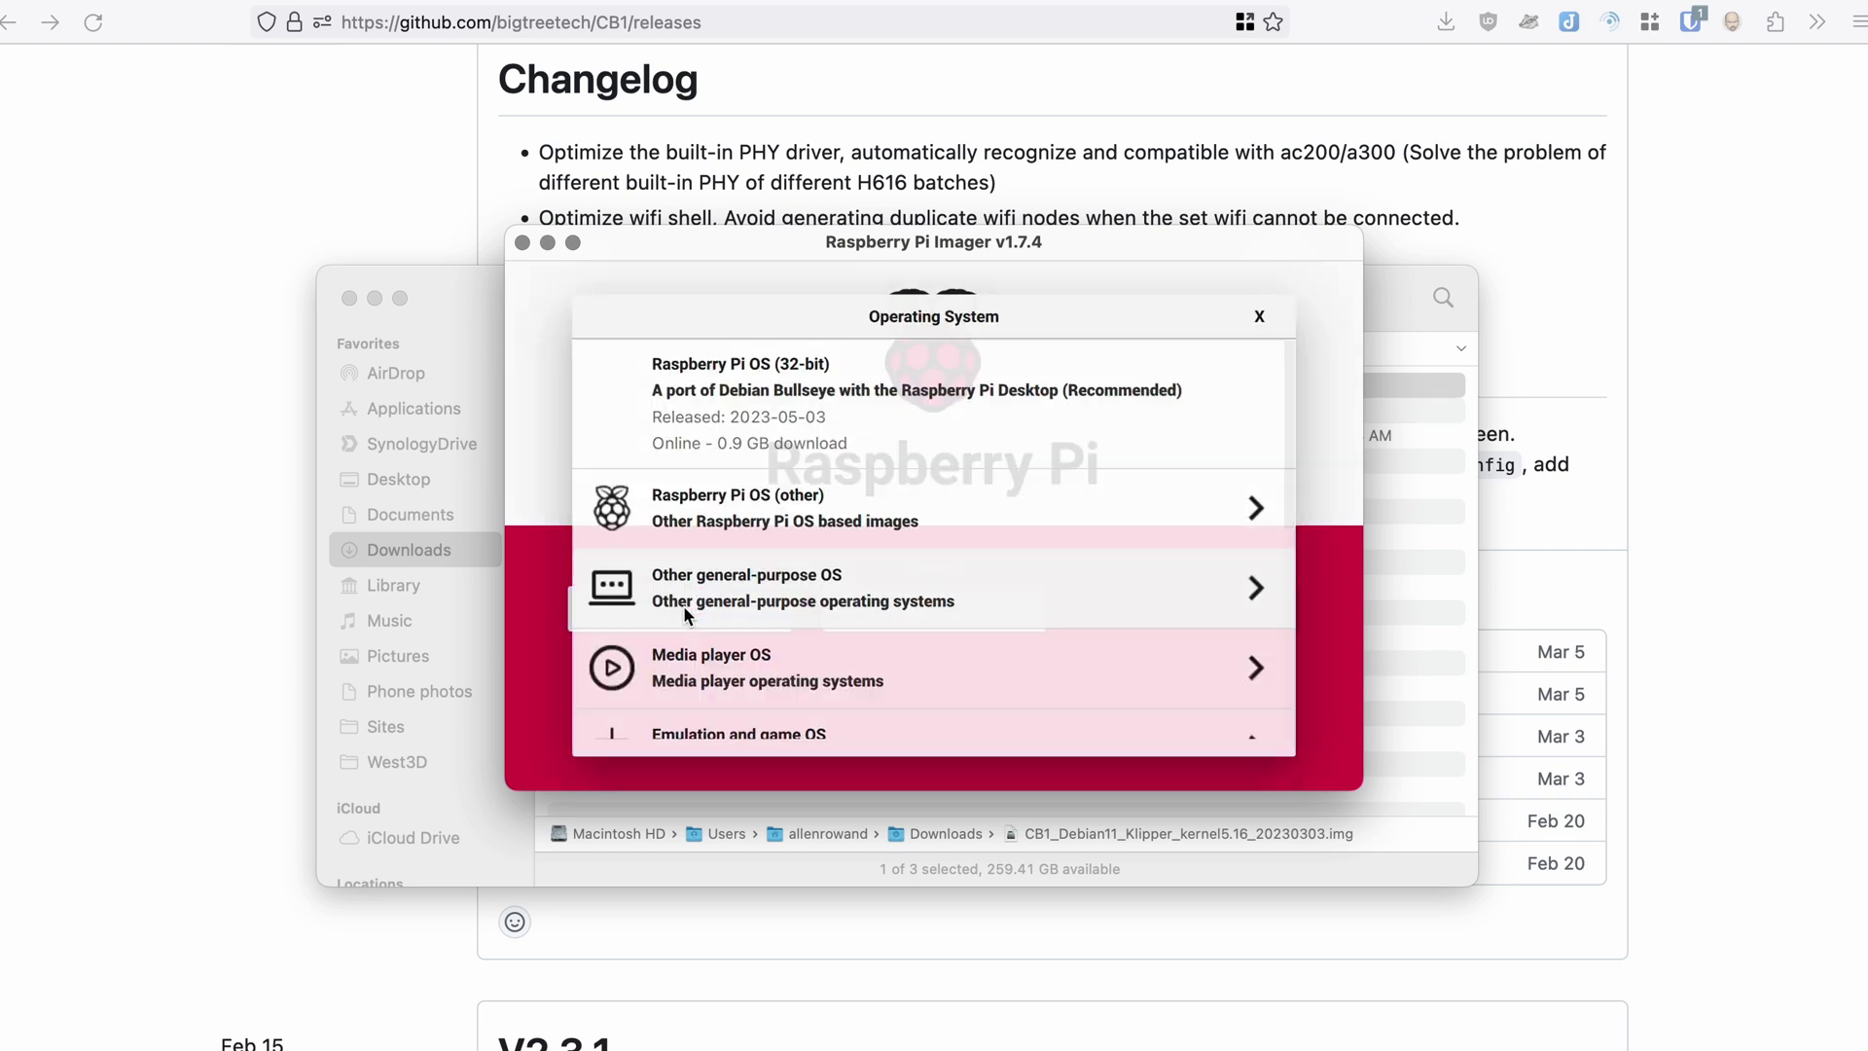
scroll(684, 609, down, 2)
scroll(684, 611, down, 7)
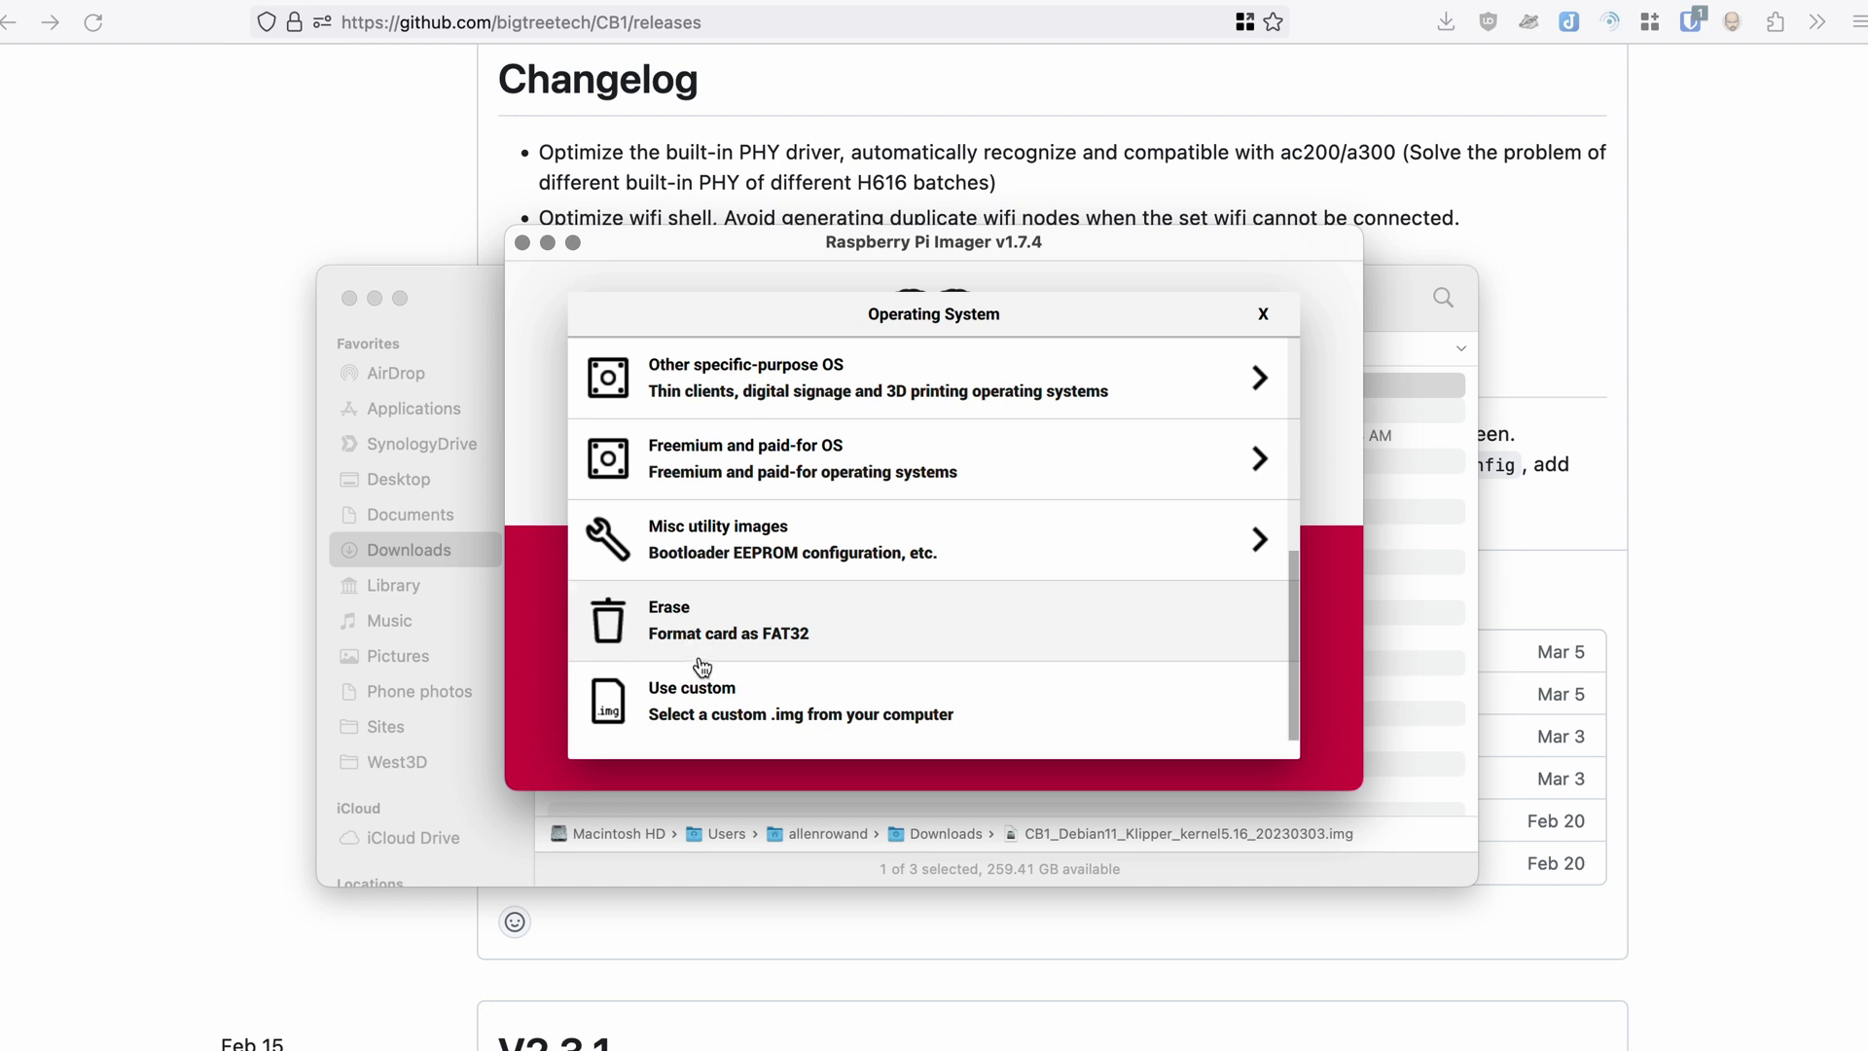
click(695, 707)
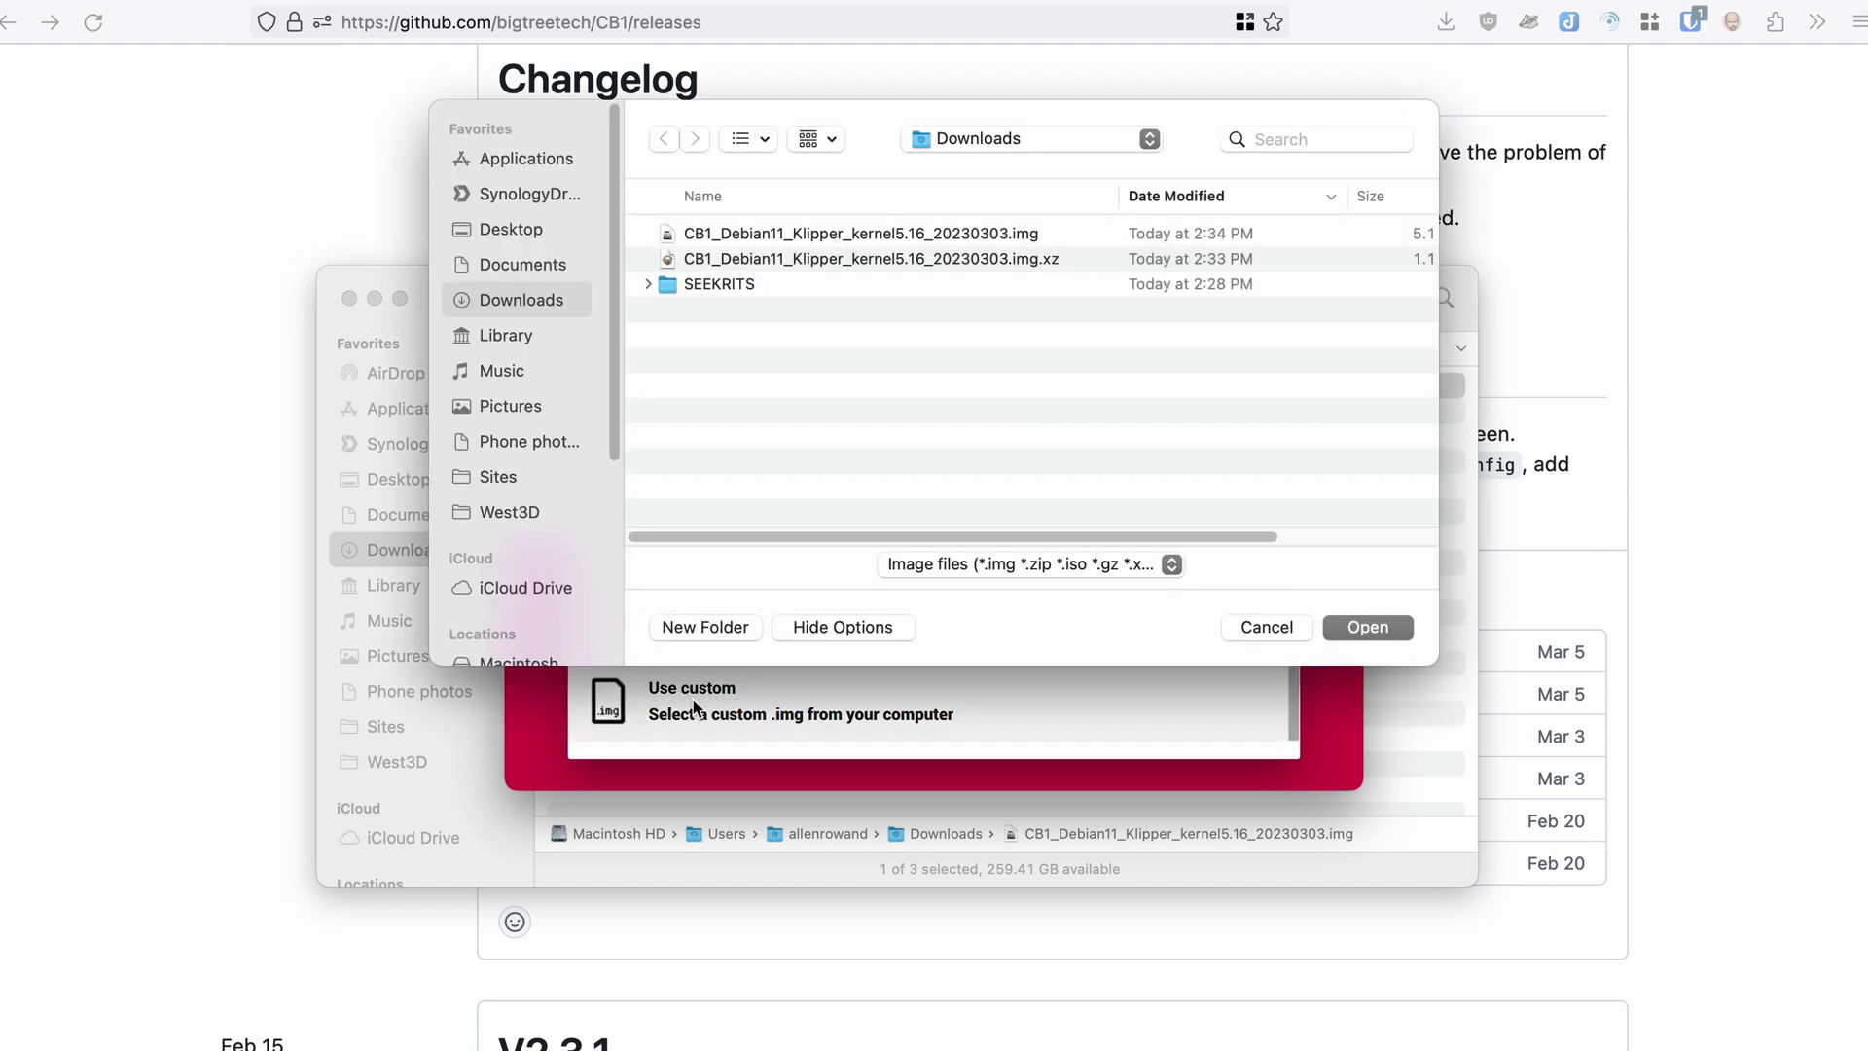
click(1012, 234)
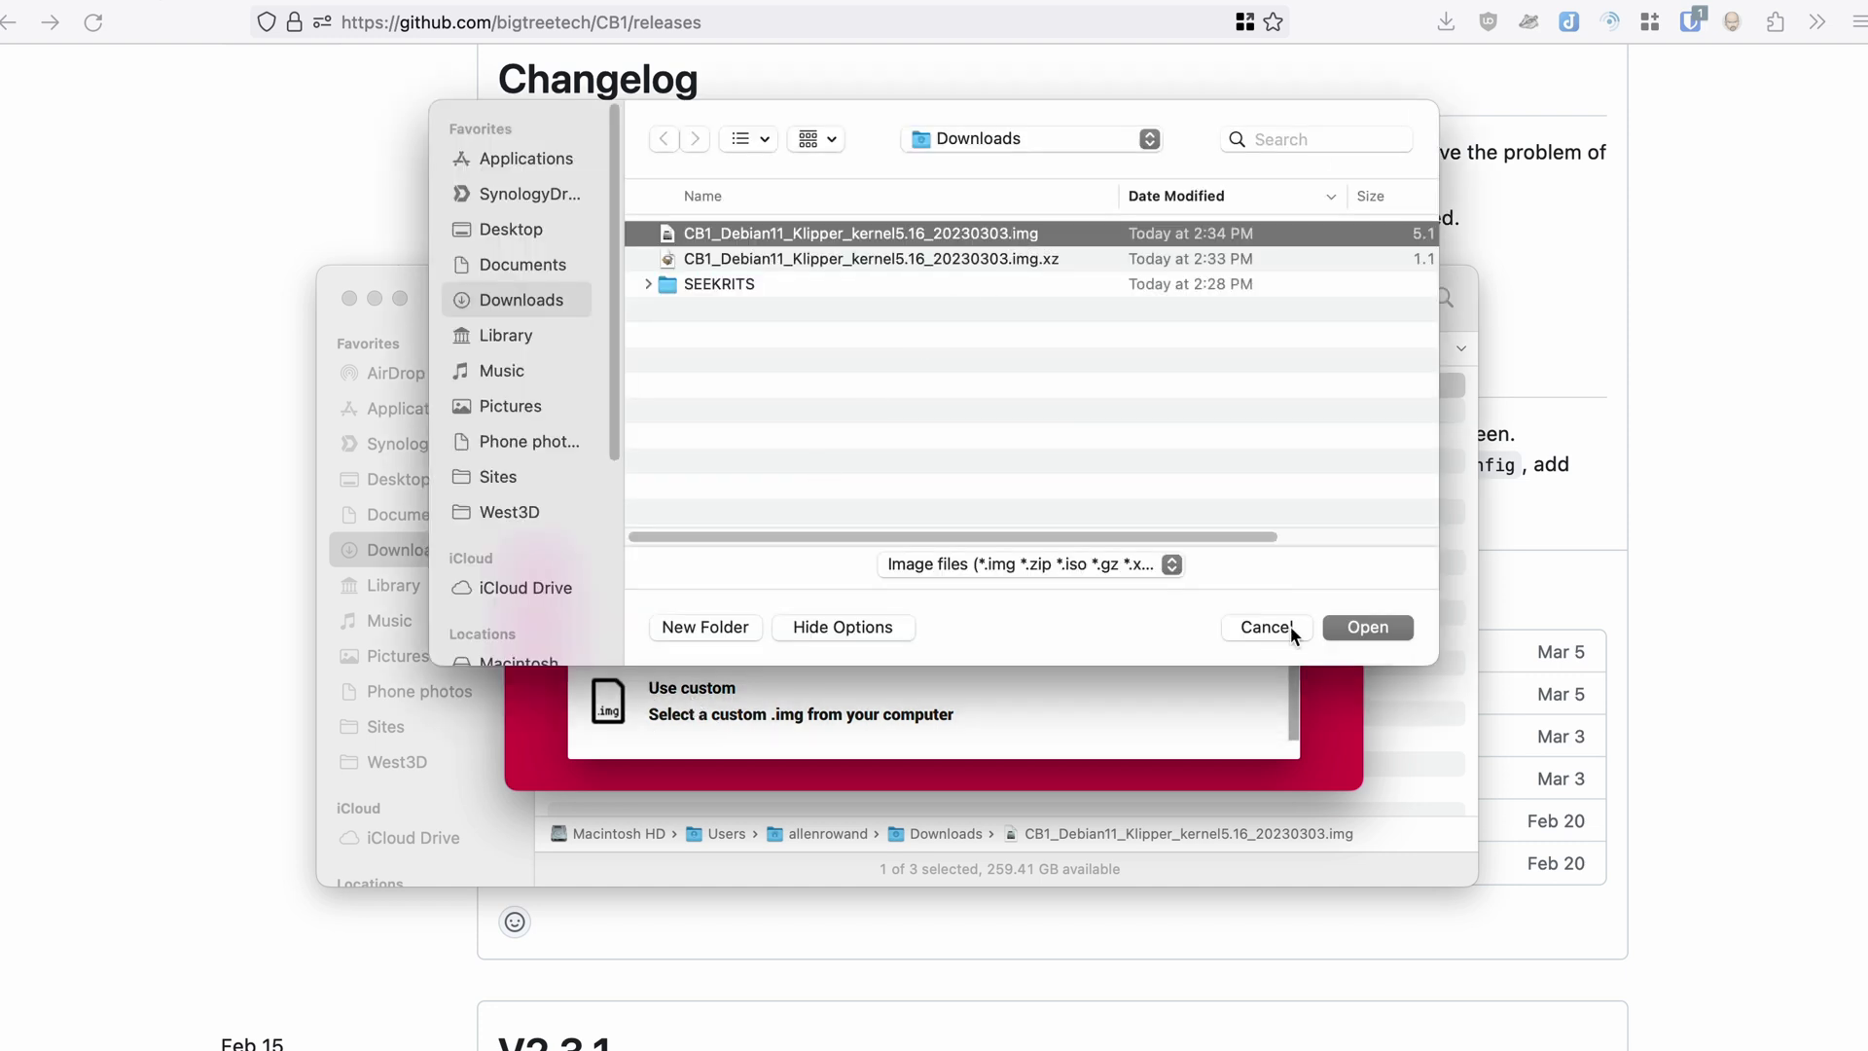
click(1360, 627)
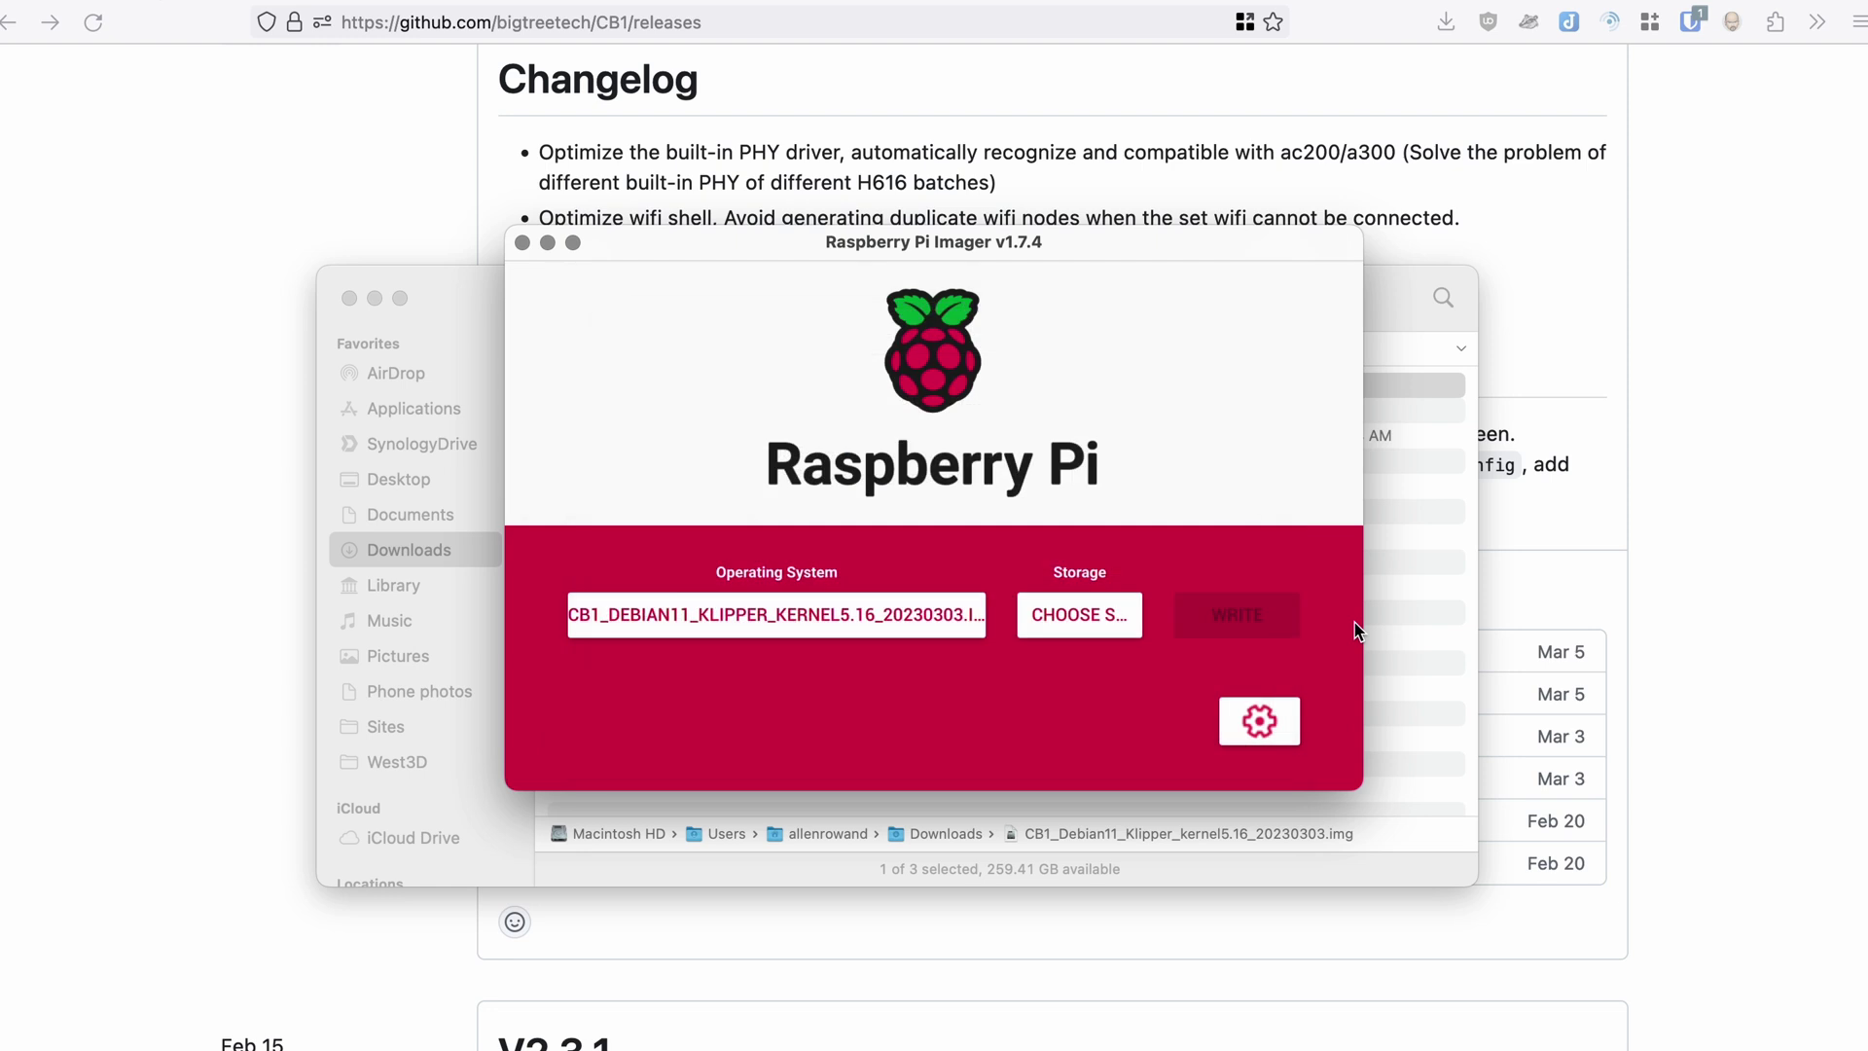
- Write the image to the 31.9 GB SD card, confirming the erase, until it succeeds
click(1080, 615)
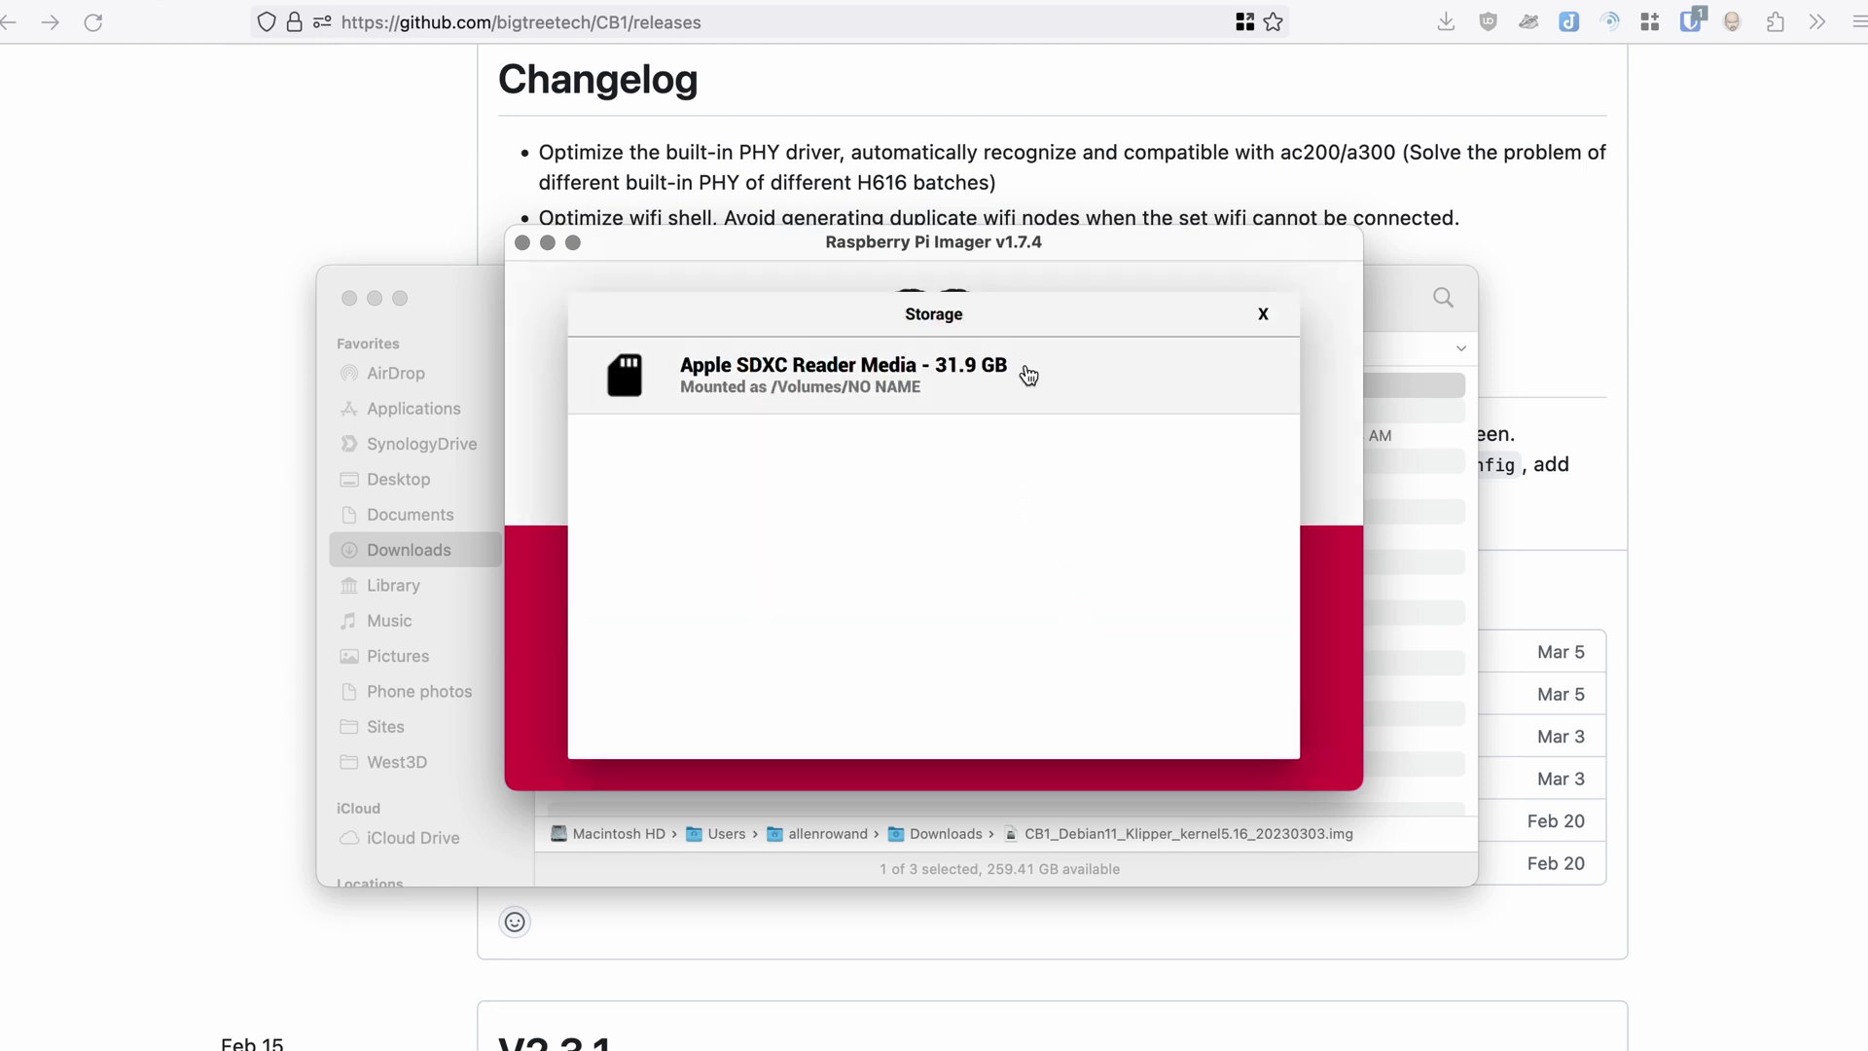
click(1027, 372)
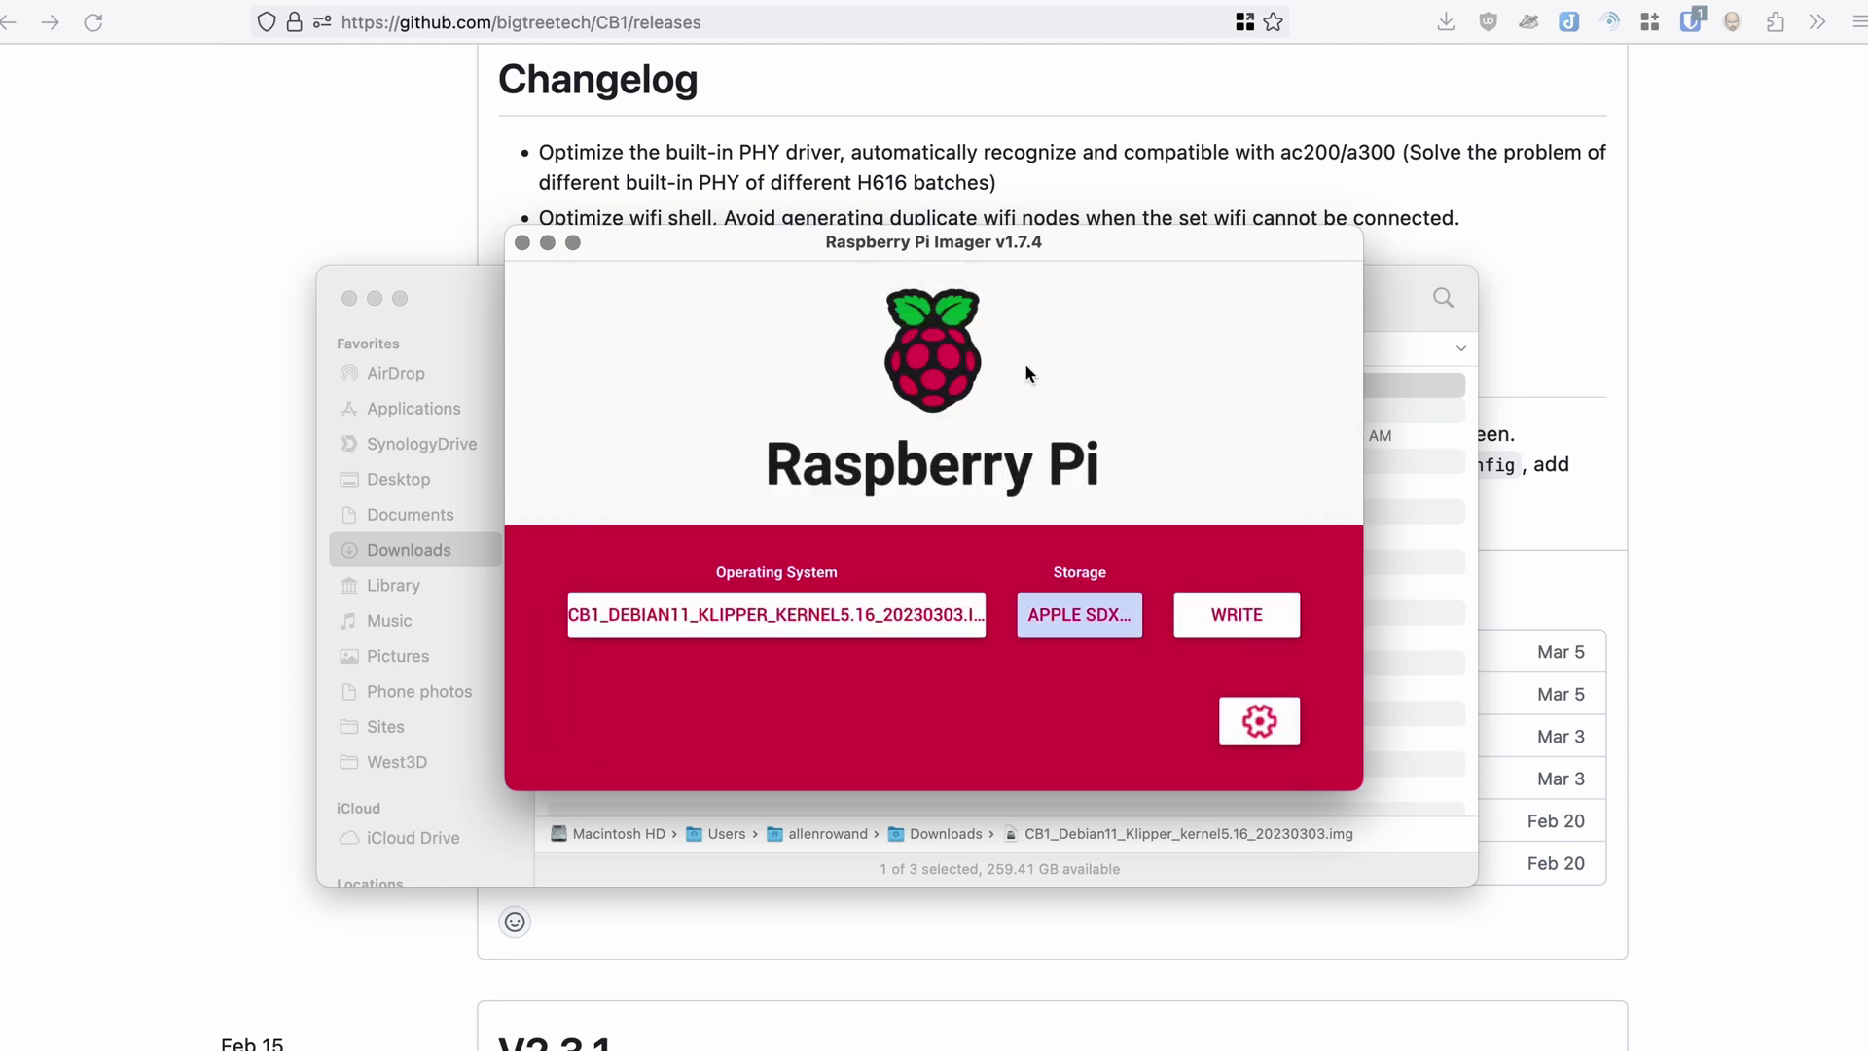
click(1235, 617)
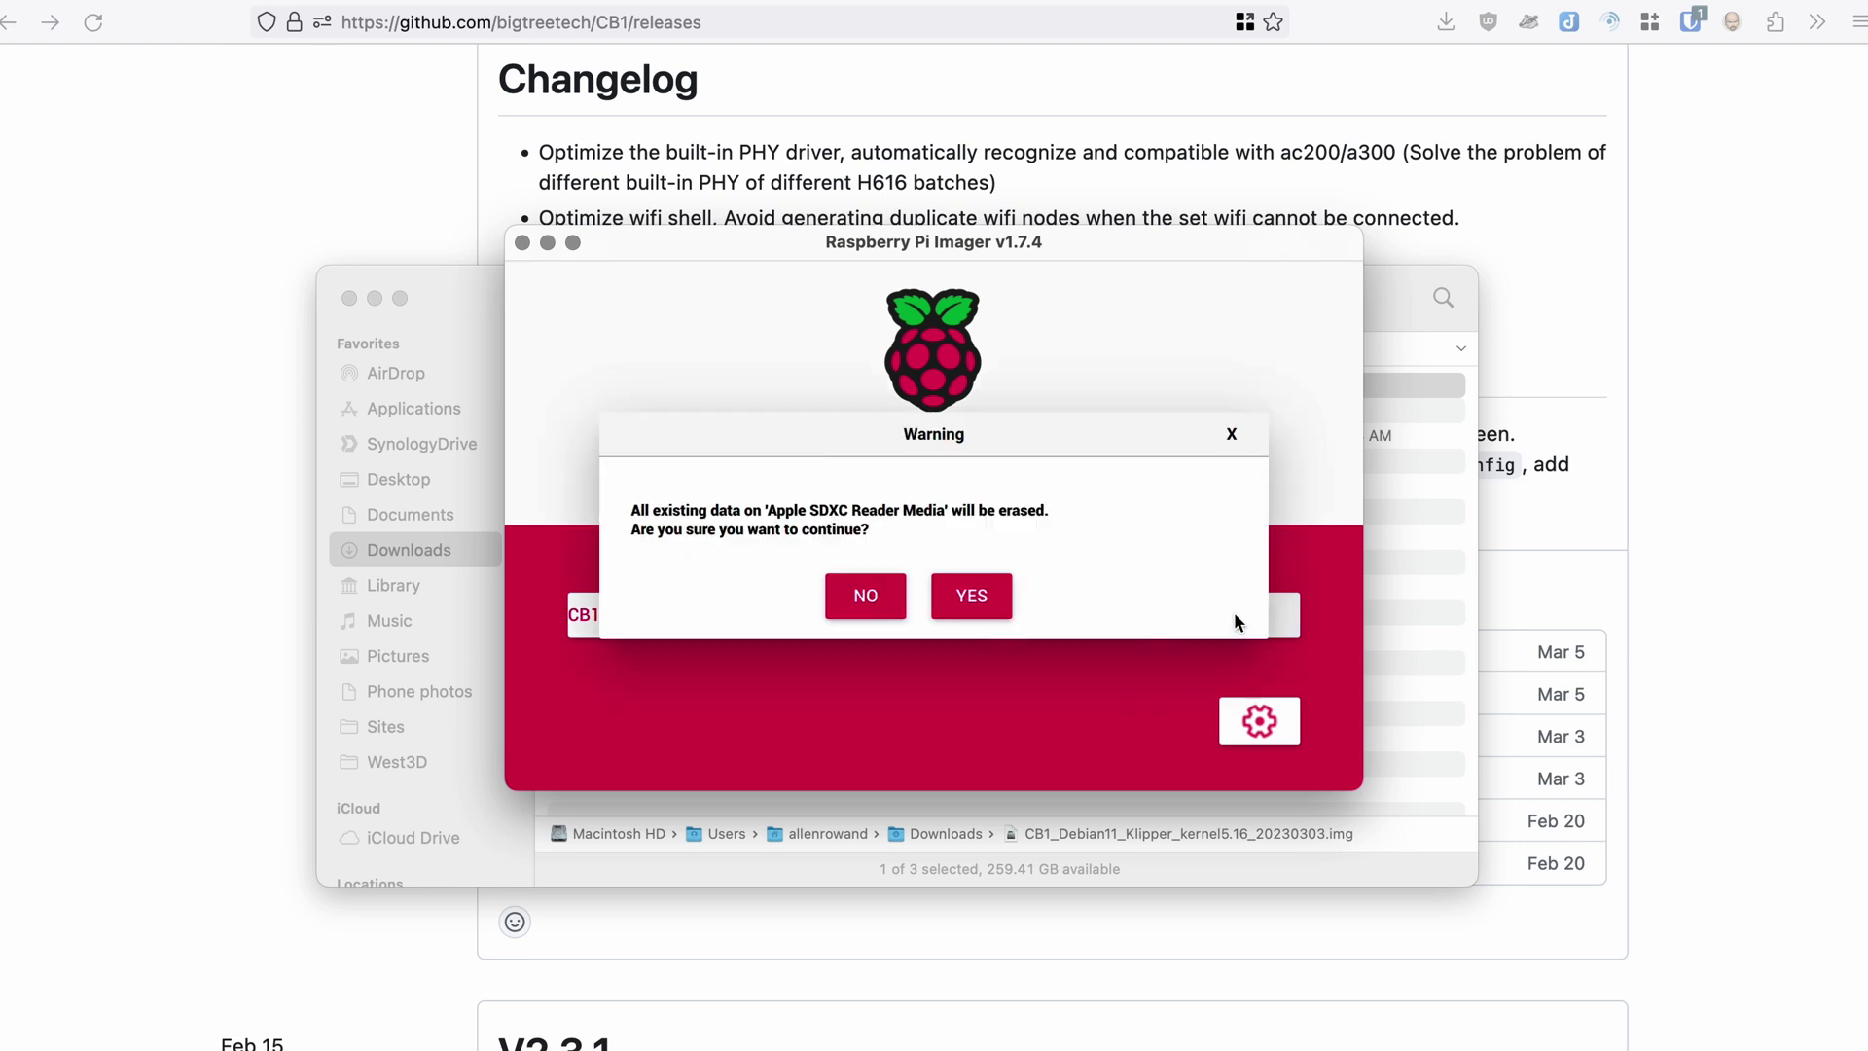
click(974, 606)
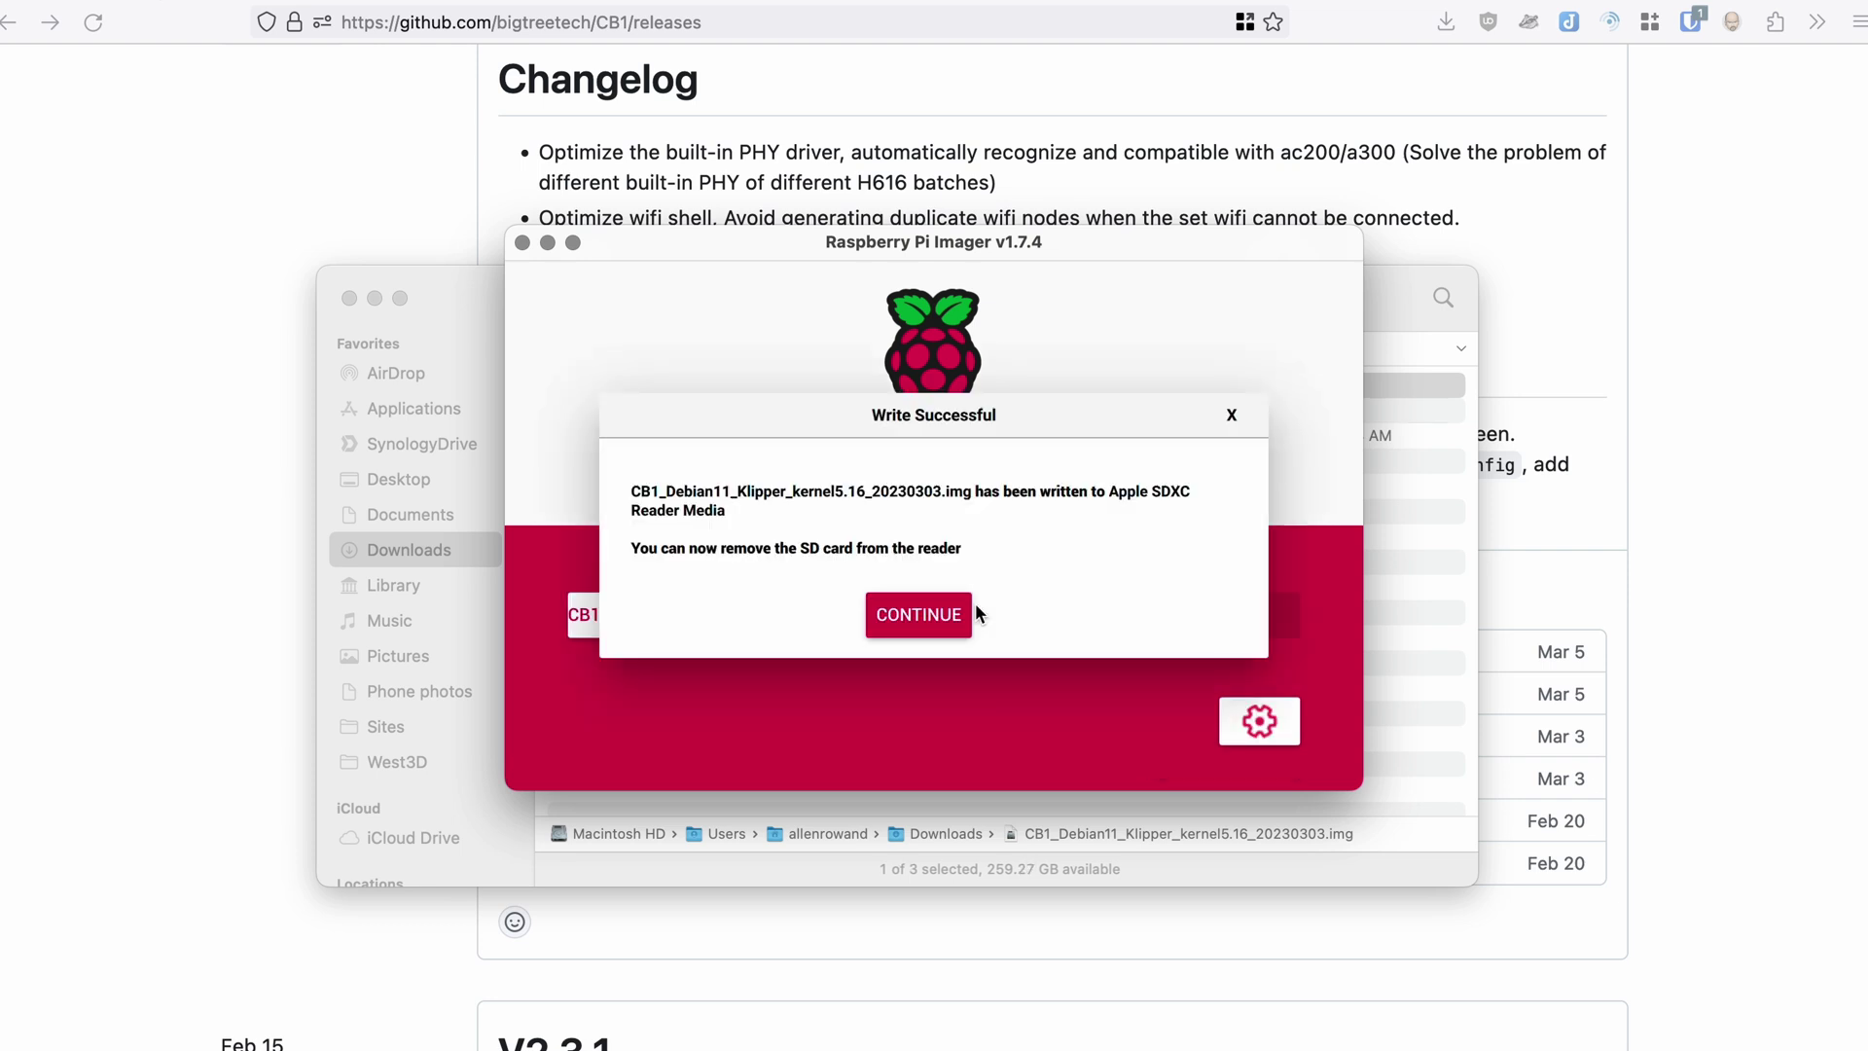
click(900, 625)
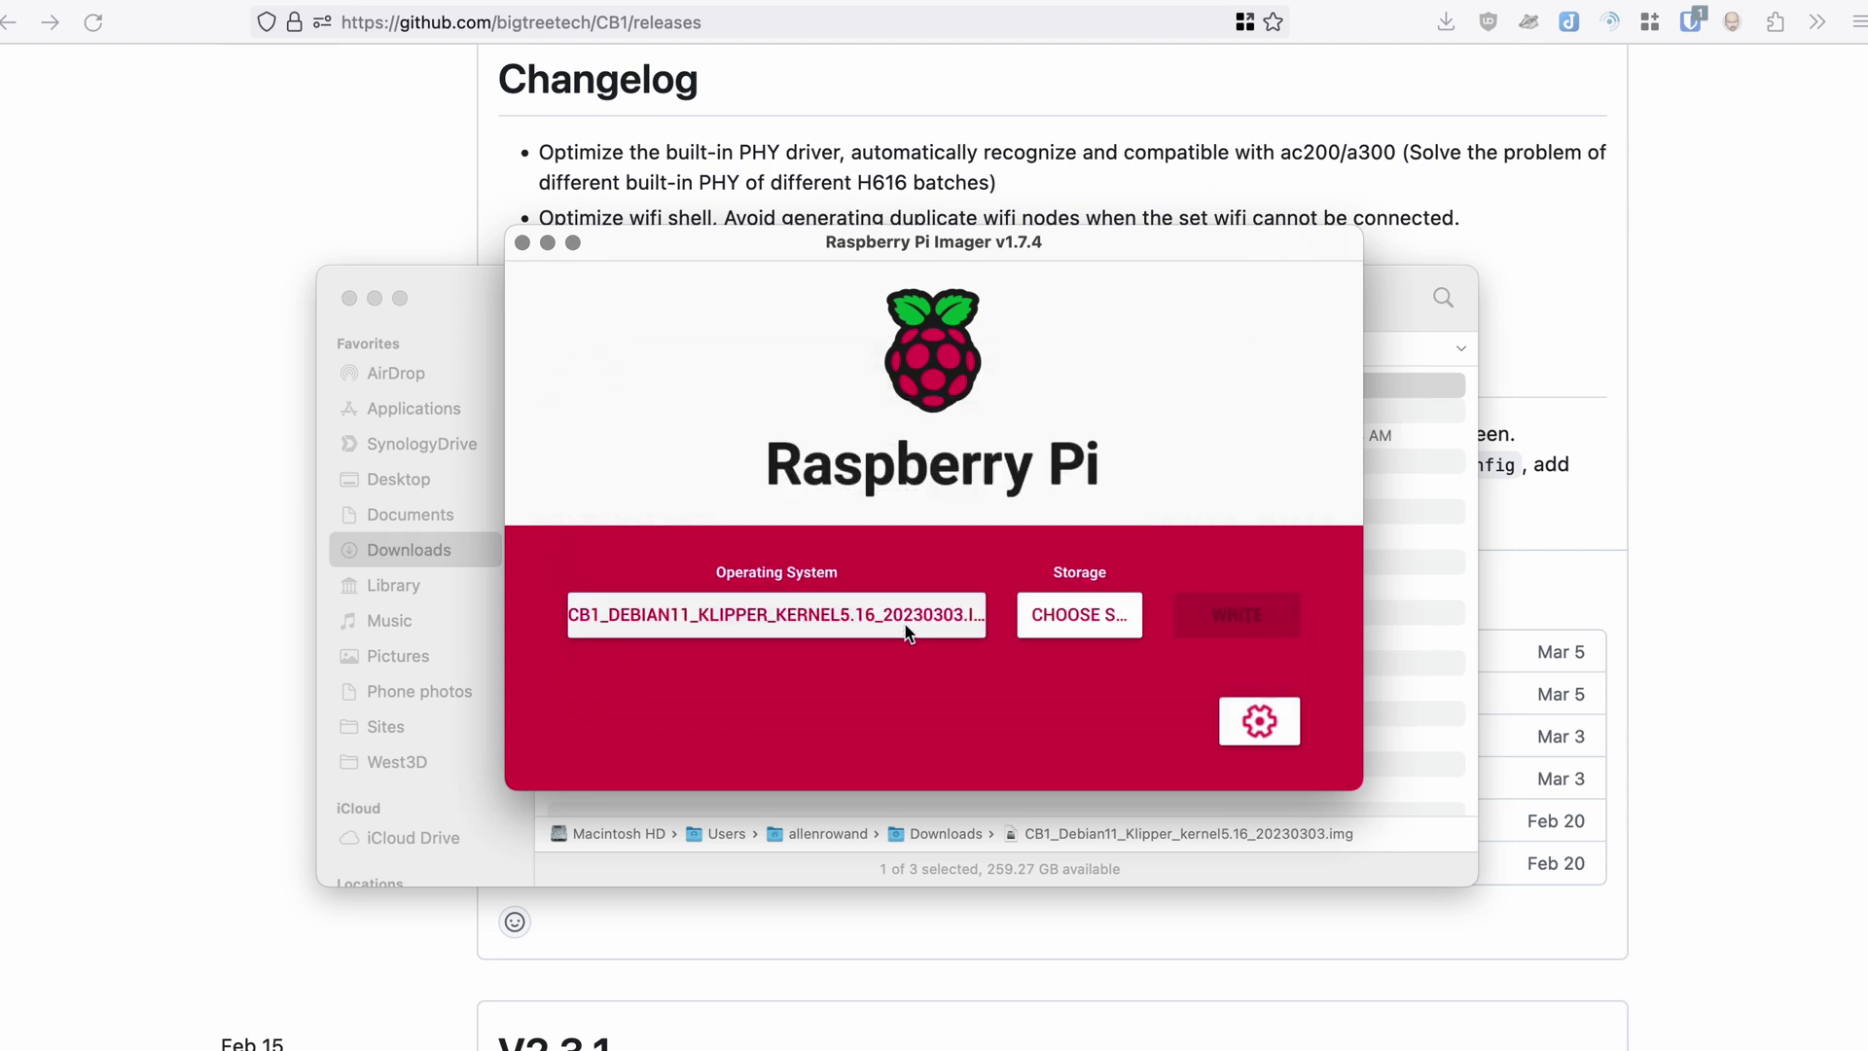
- Open system.cfg from the SD card's BOOT volume and select its hostname line
click(904, 864)
scroll(433, 756, down, 3)
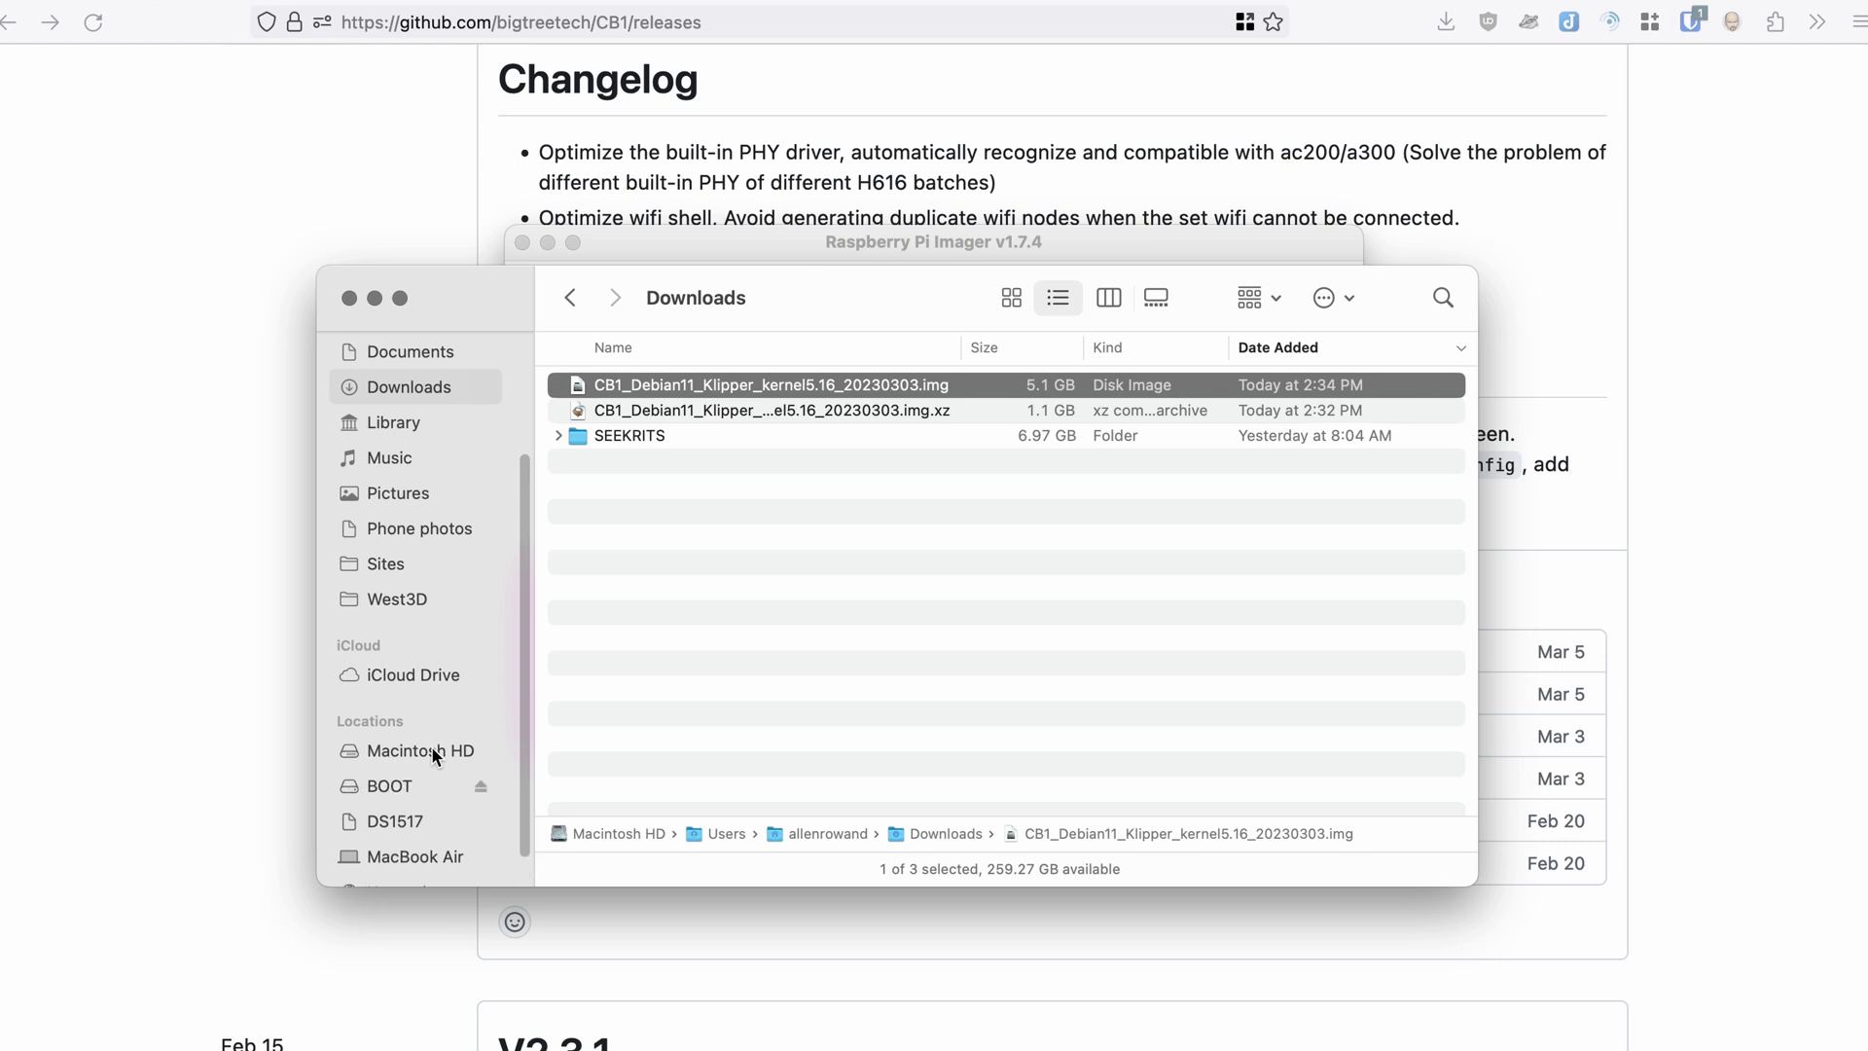
click(405, 786)
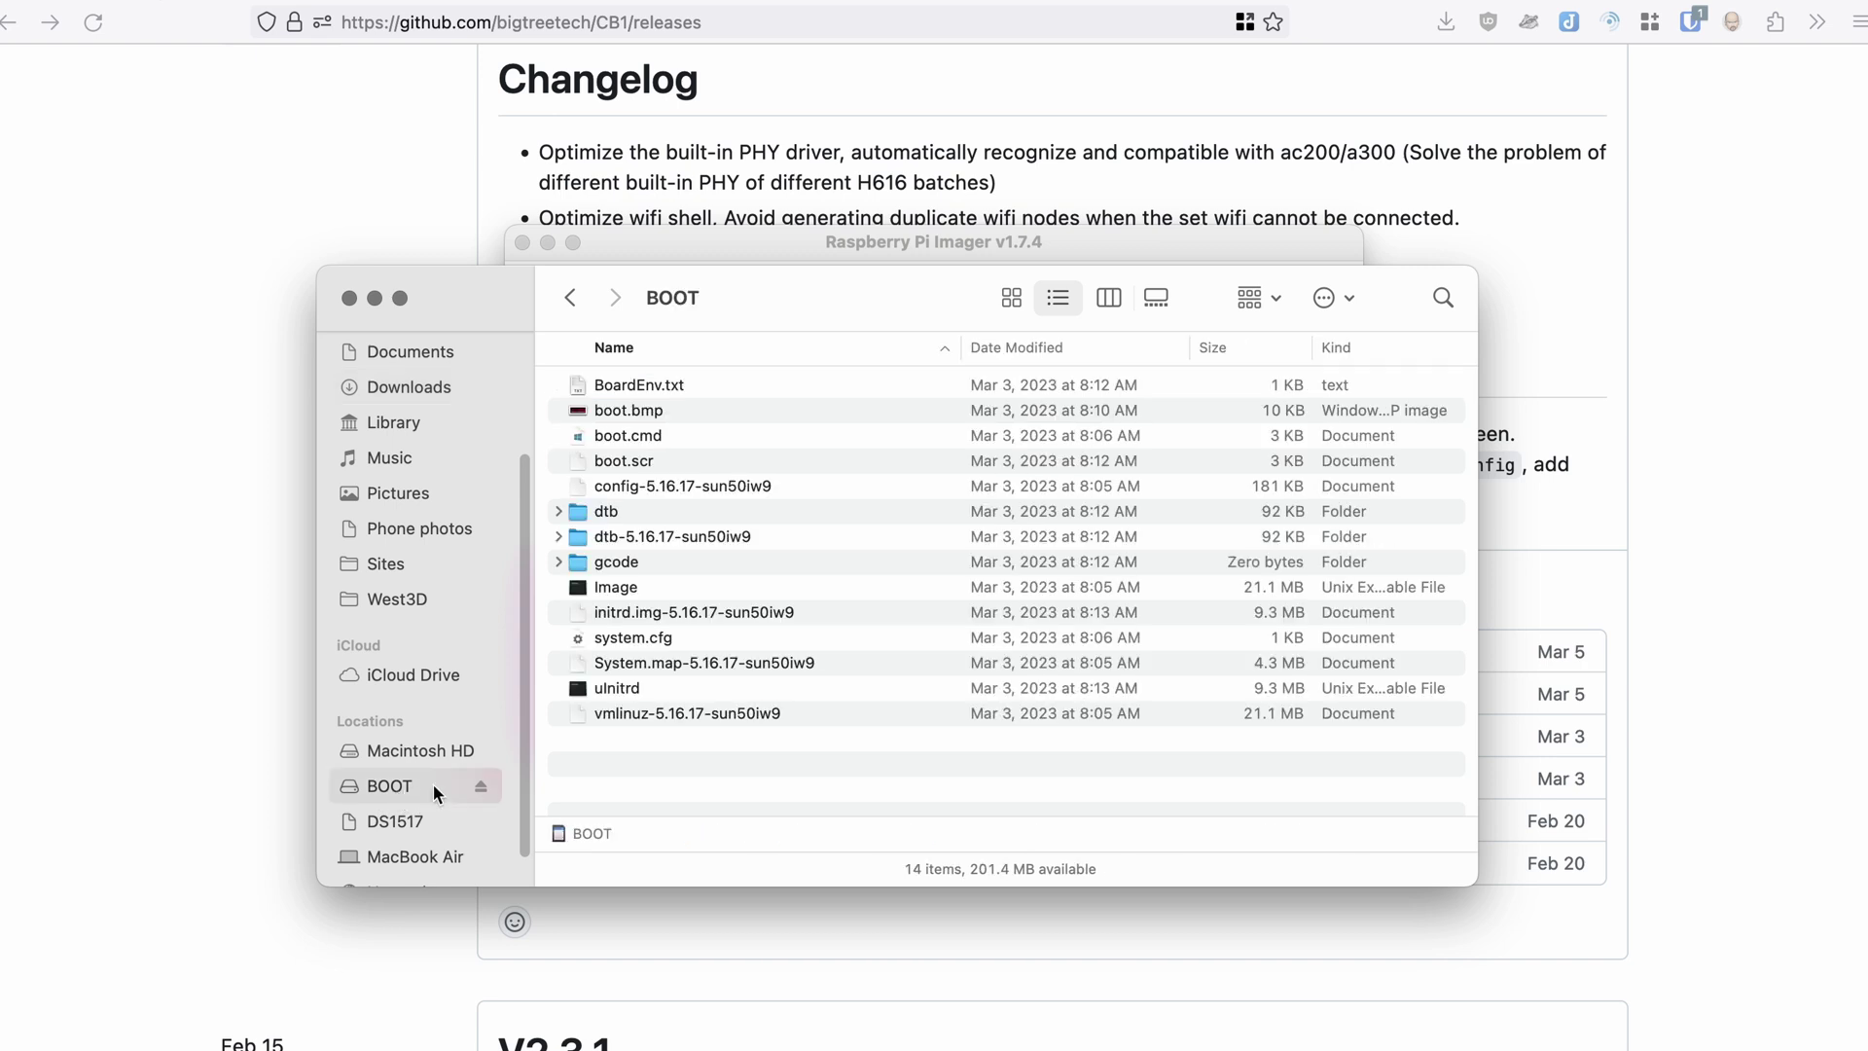
click(687, 638)
double_click(687, 638)
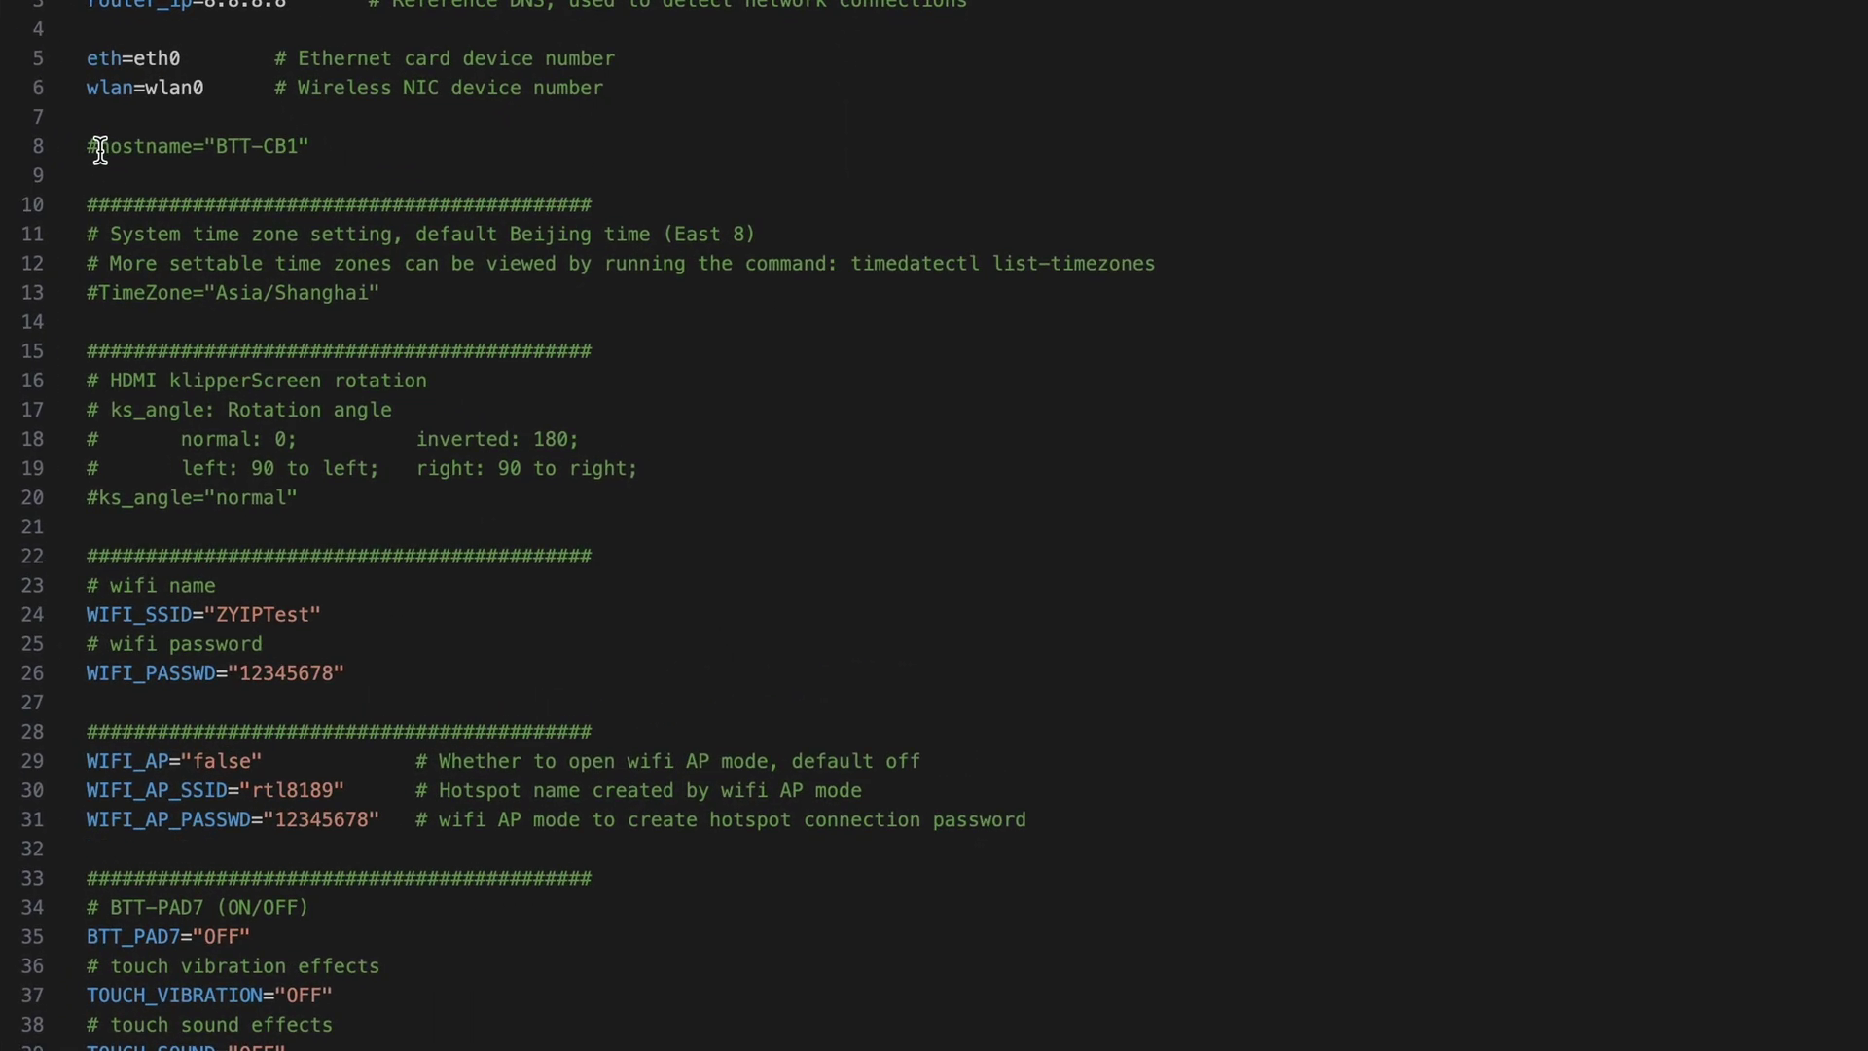
double_click(100, 148)
- Uncomment the hostname line and change it from BTT-CB1 to Jaguar
click(100, 148)
key(BackSpace)
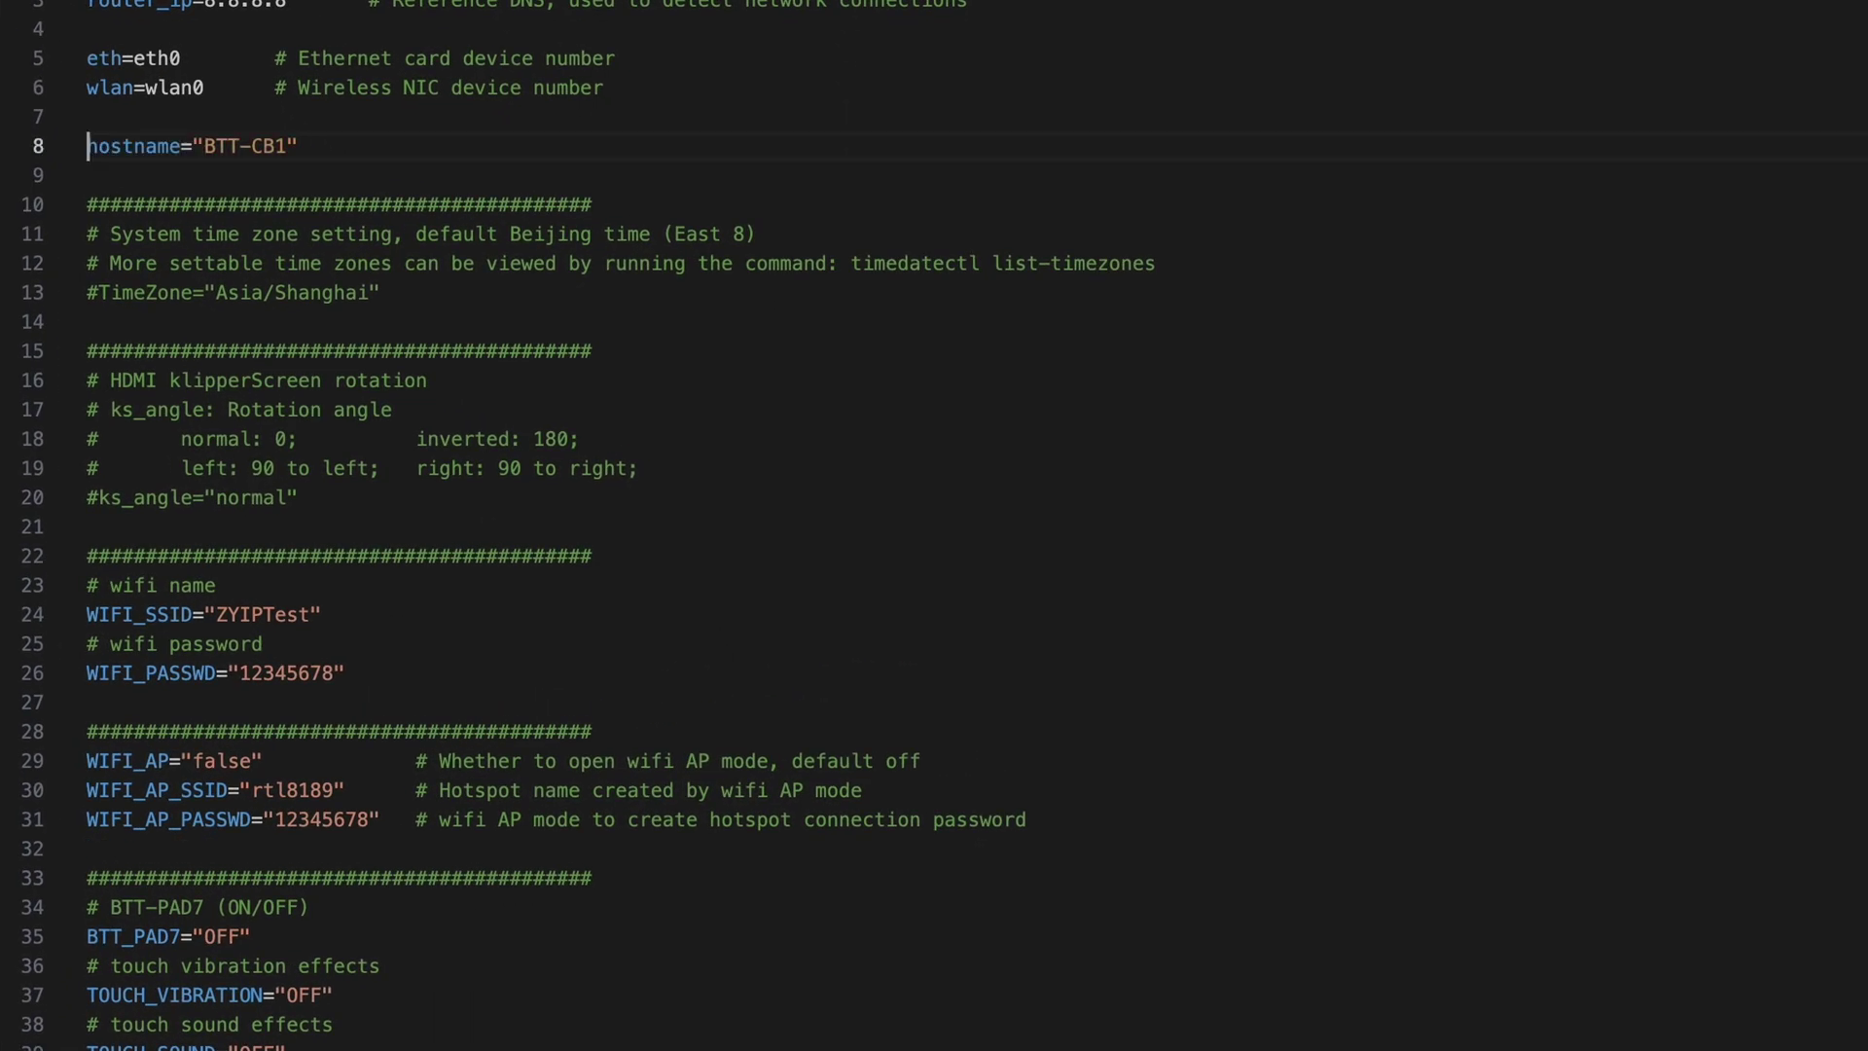
click(288, 148)
key(BackSpace)
key(BackSpace)
key(BackSpace)
key(BackSpace)
key(BackSpace)
key(BackSpace)
key(BackSpace)
text(Jaguar)
- Uncomment the TimeZone line and replace Asia/Shanghai with America/Los_Angeles
click(100, 300)
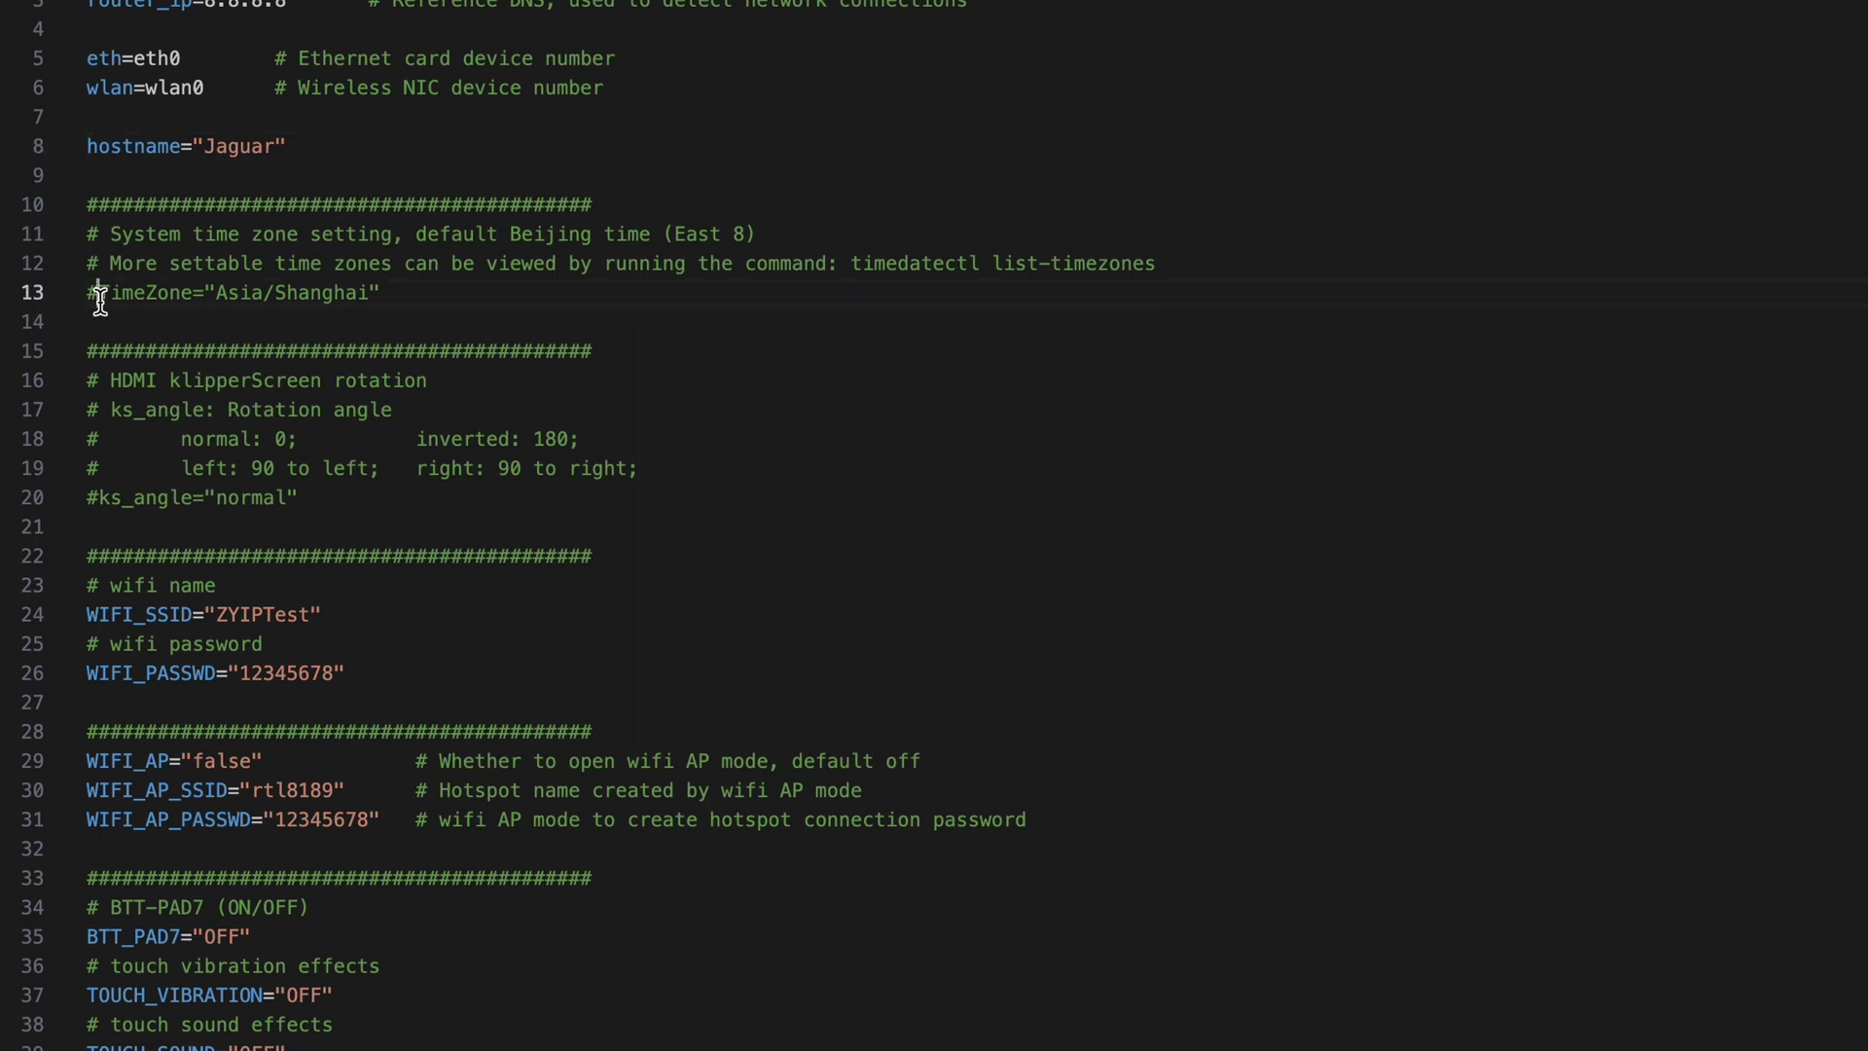
key(BackSpace)
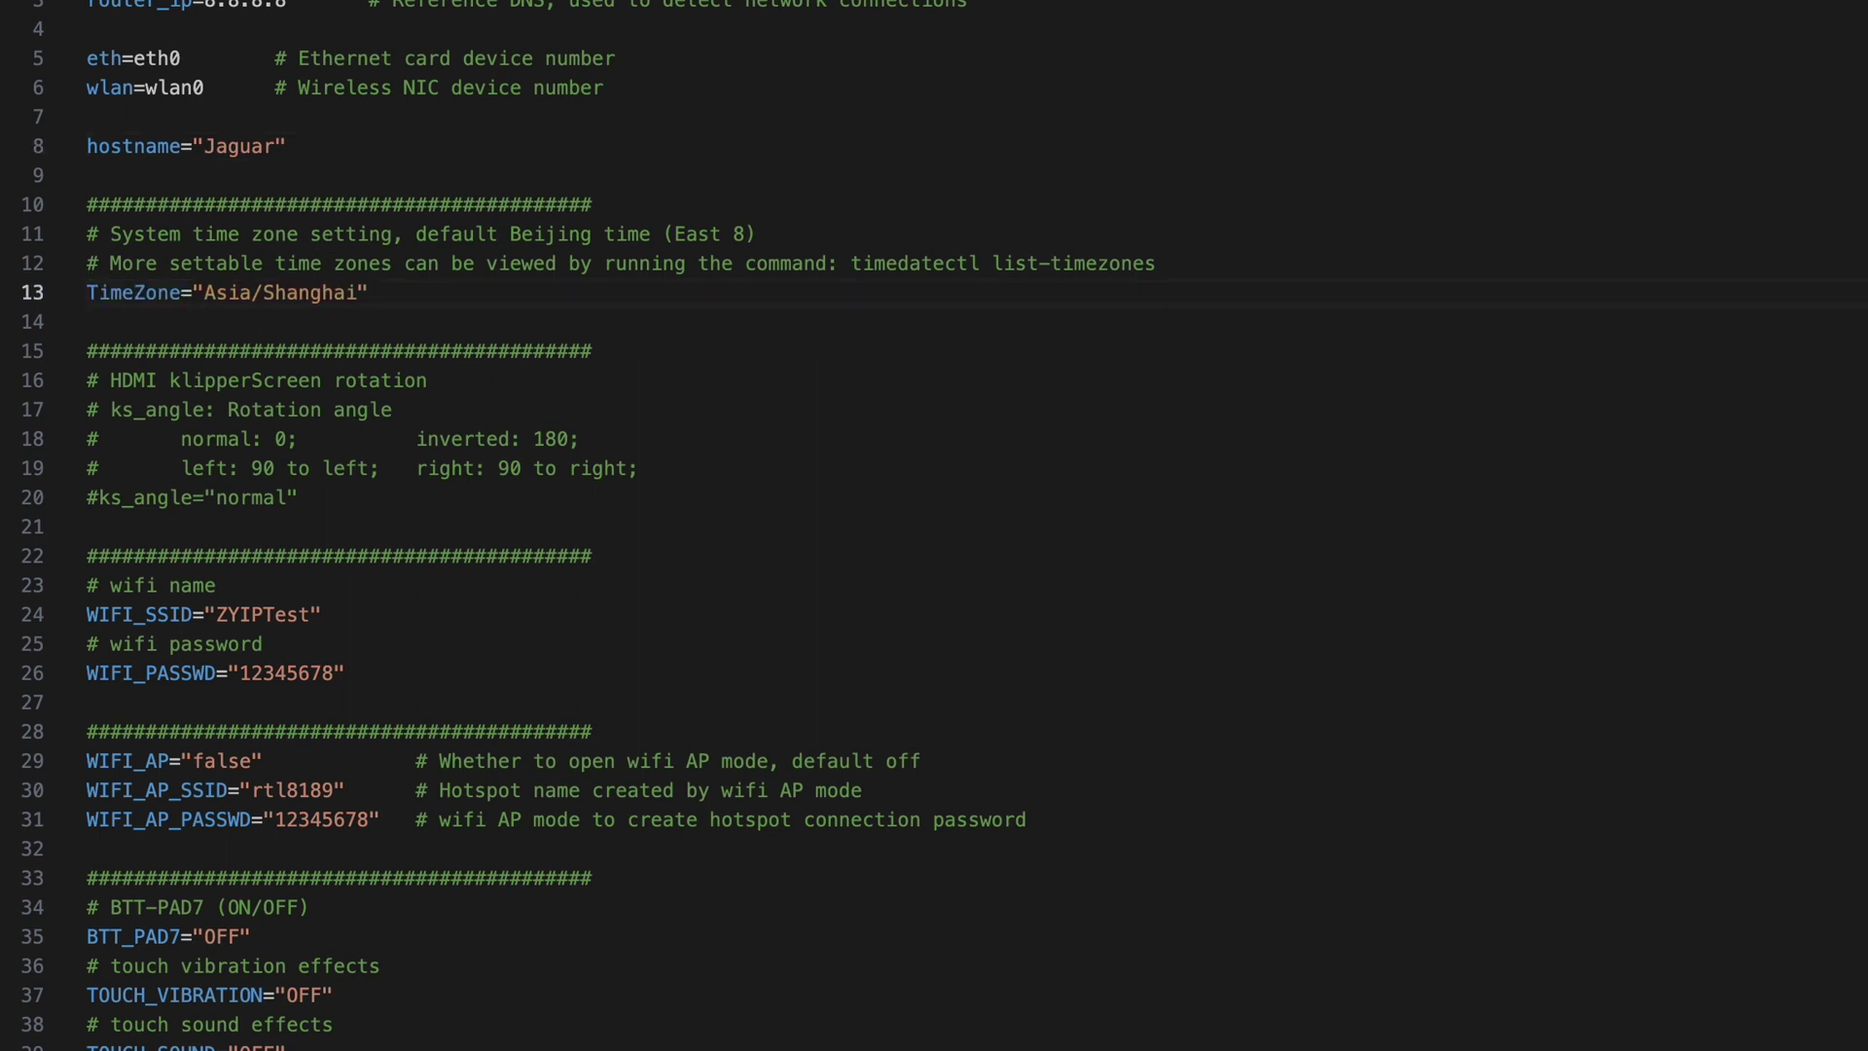
drag(204, 293, 358, 293)
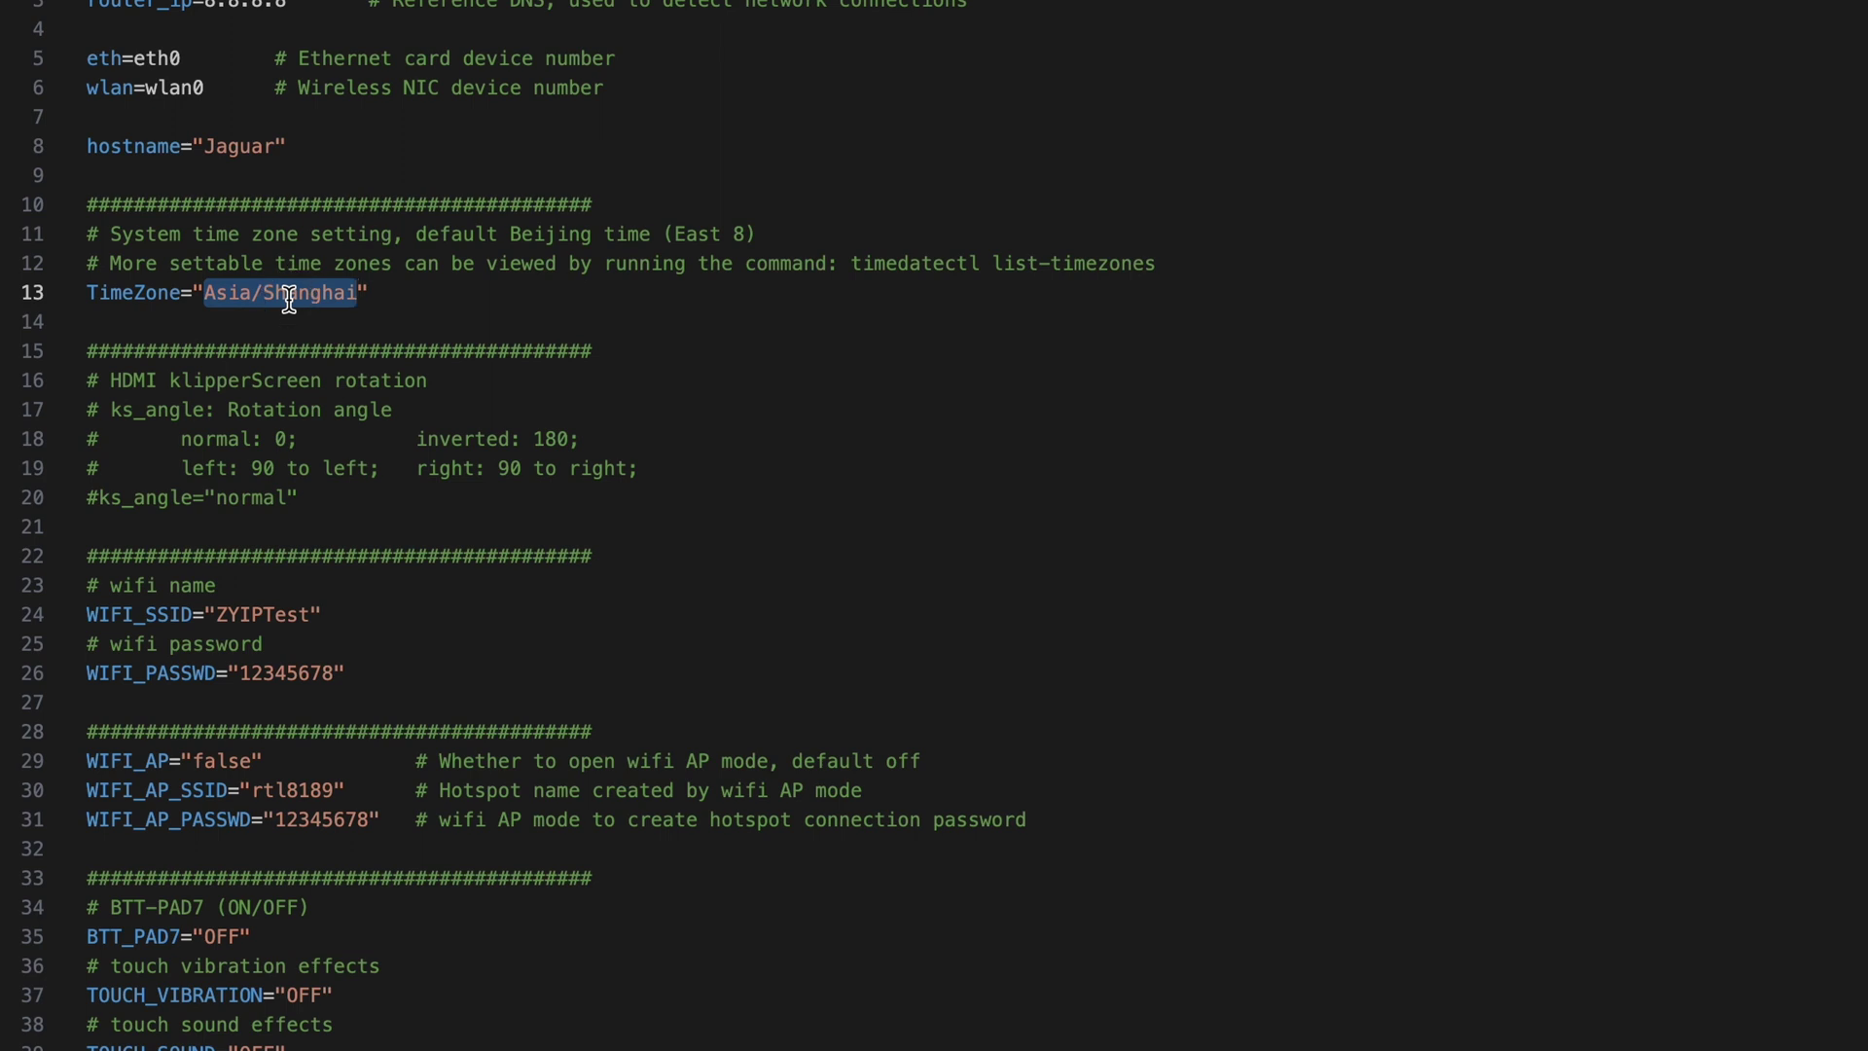
text(America/Los_Angeles)
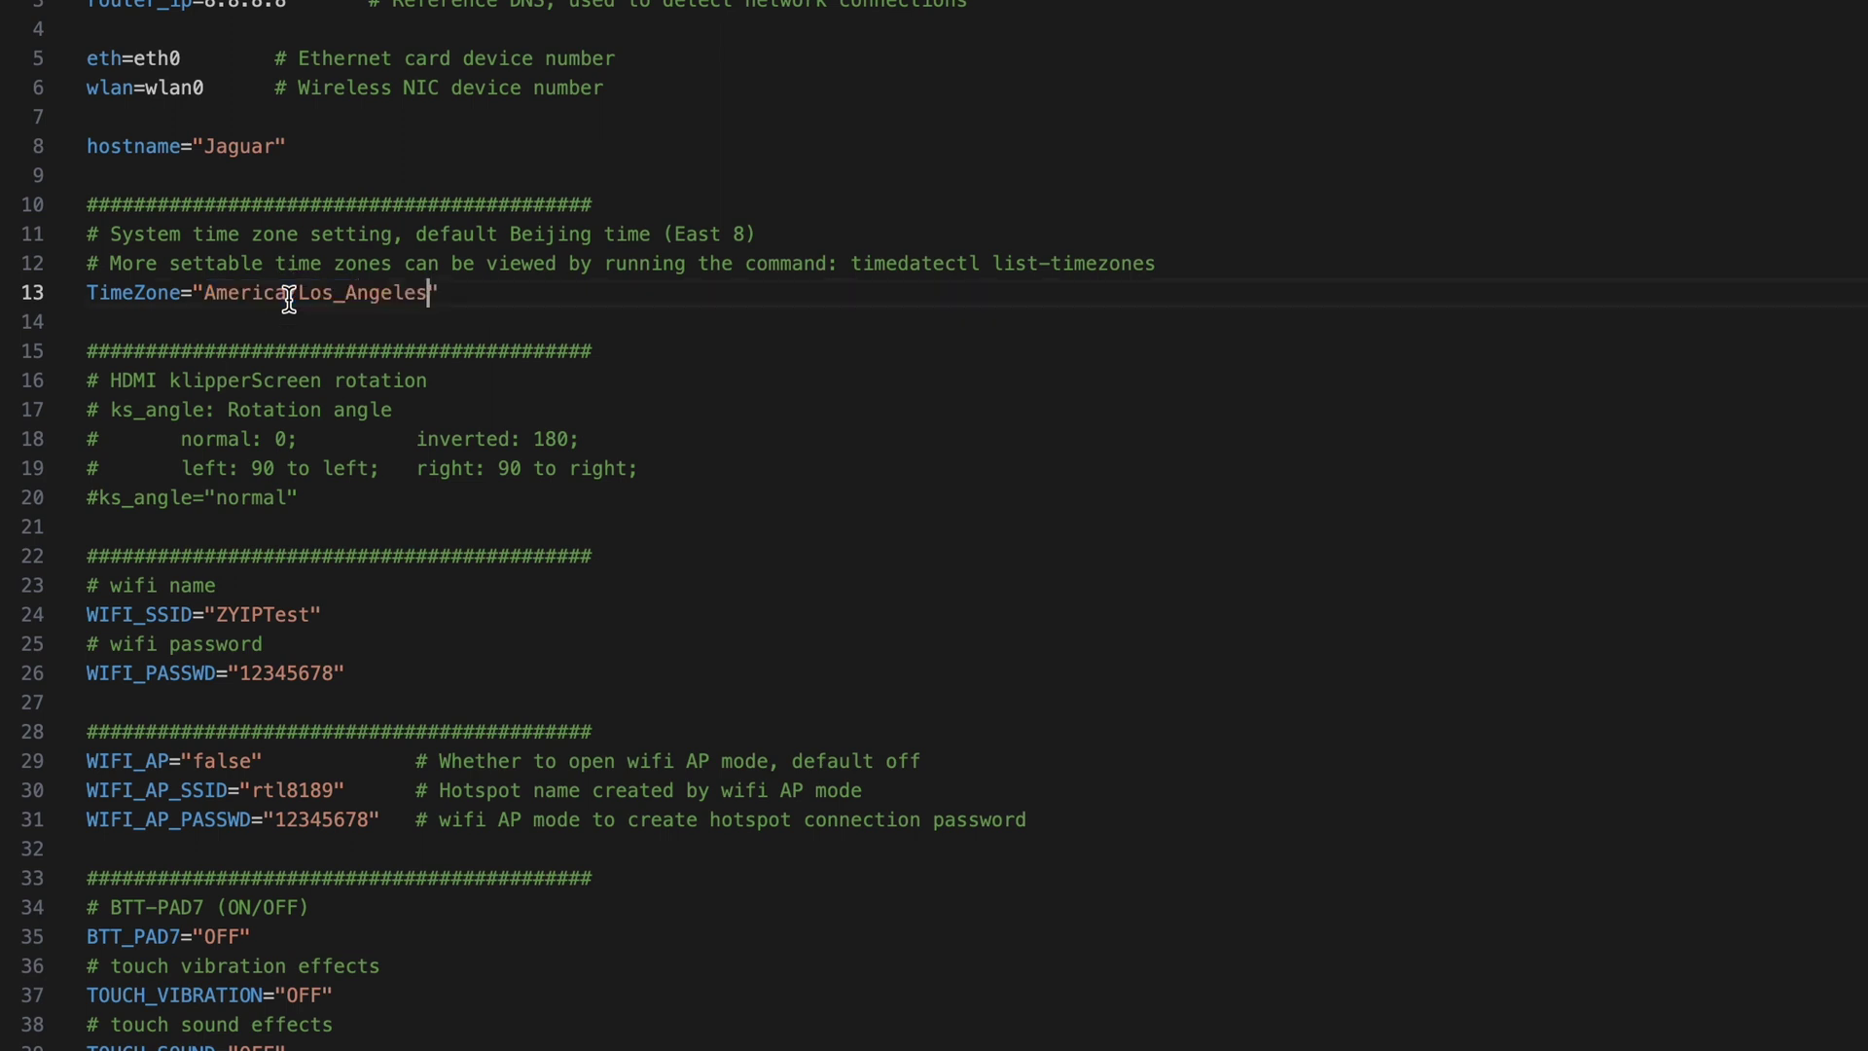
- Fill in the Wi-Fi network name and password on lines 24 and 26
double_click(253, 613)
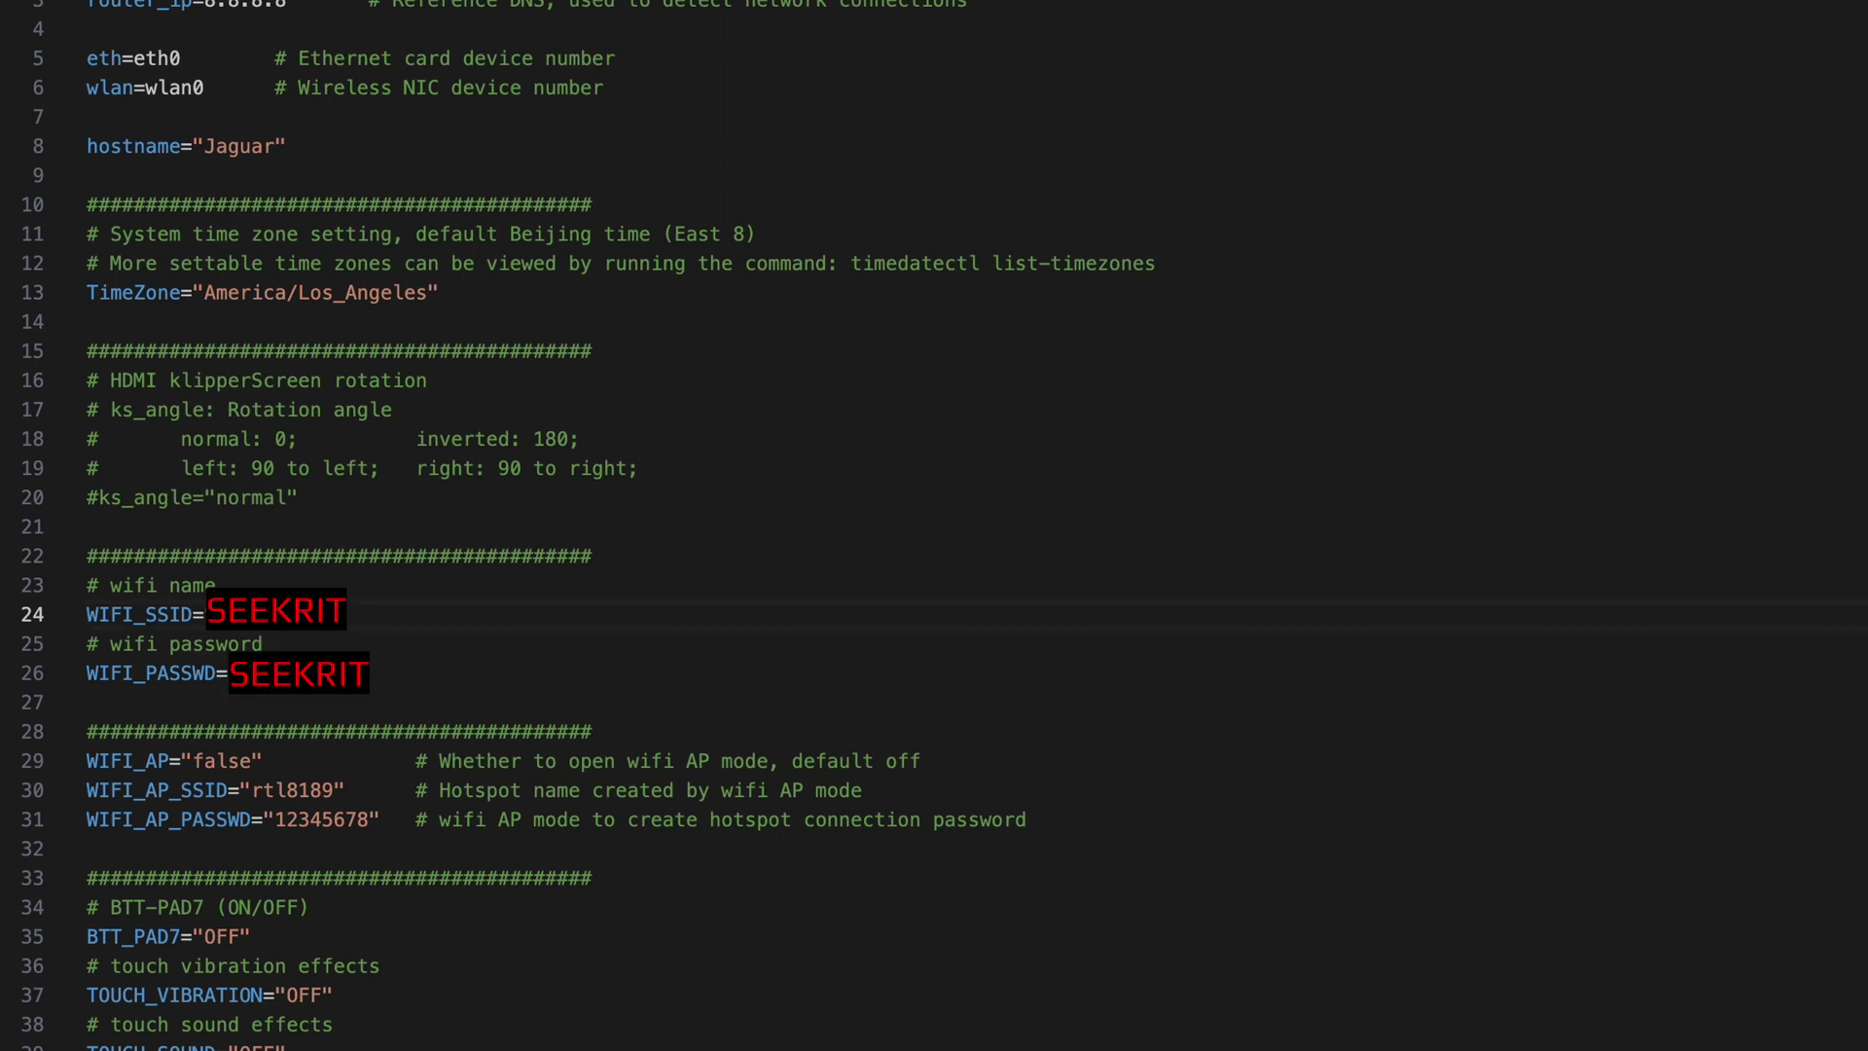
double_click(275, 674)
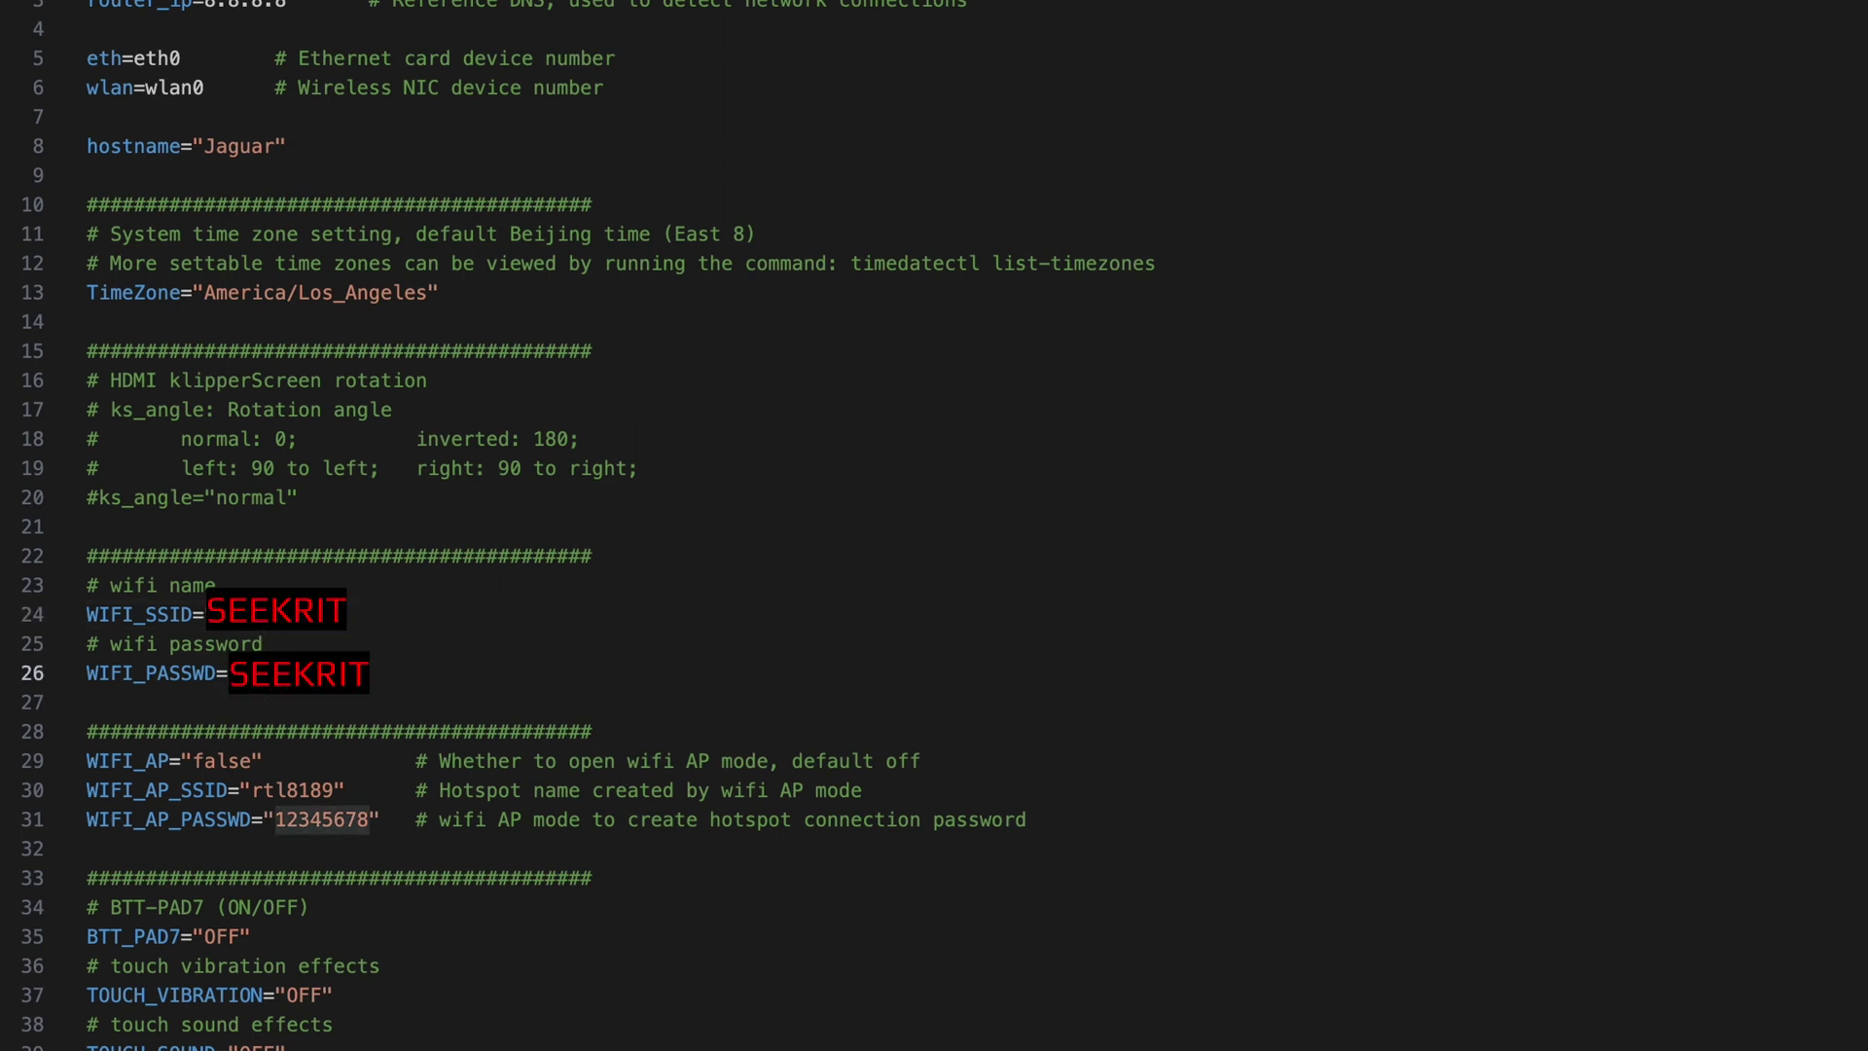
click(276, 673)
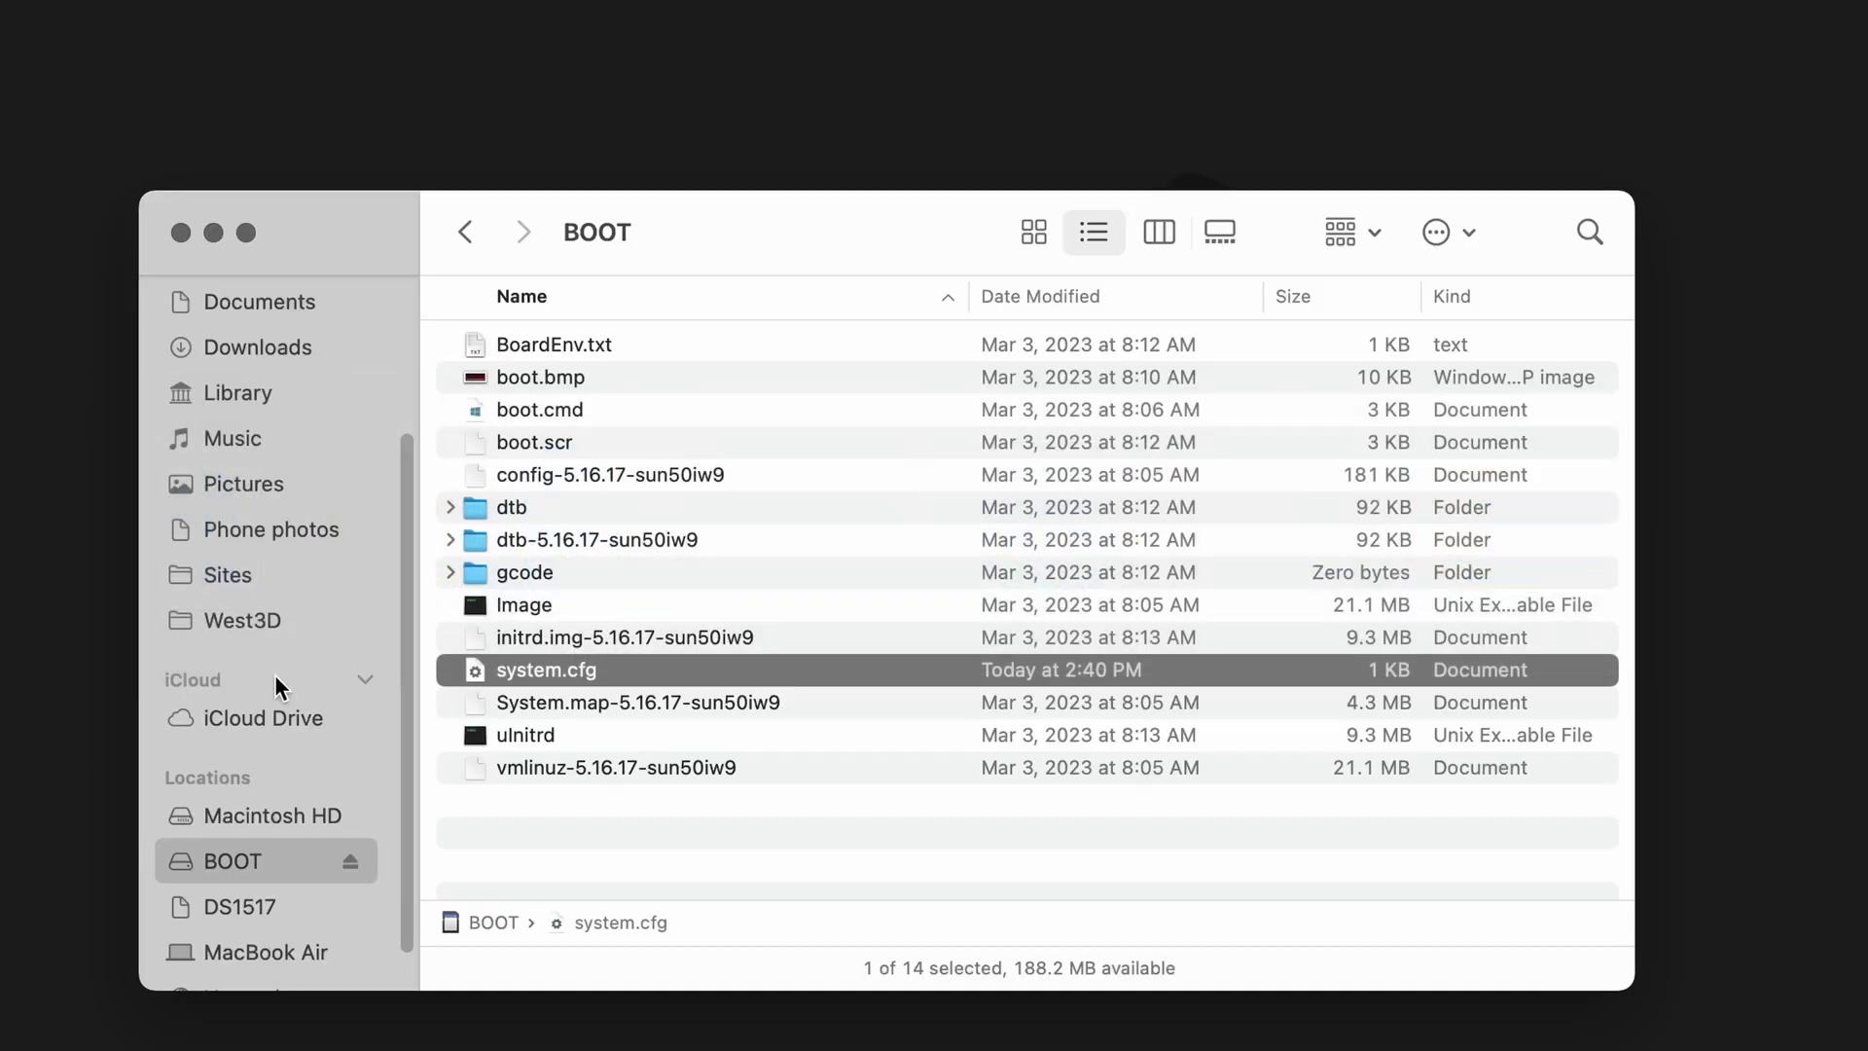
- Uncomment overlays=tft35_spi on line 20 of BoardEnv.txt
double_click(598, 343)
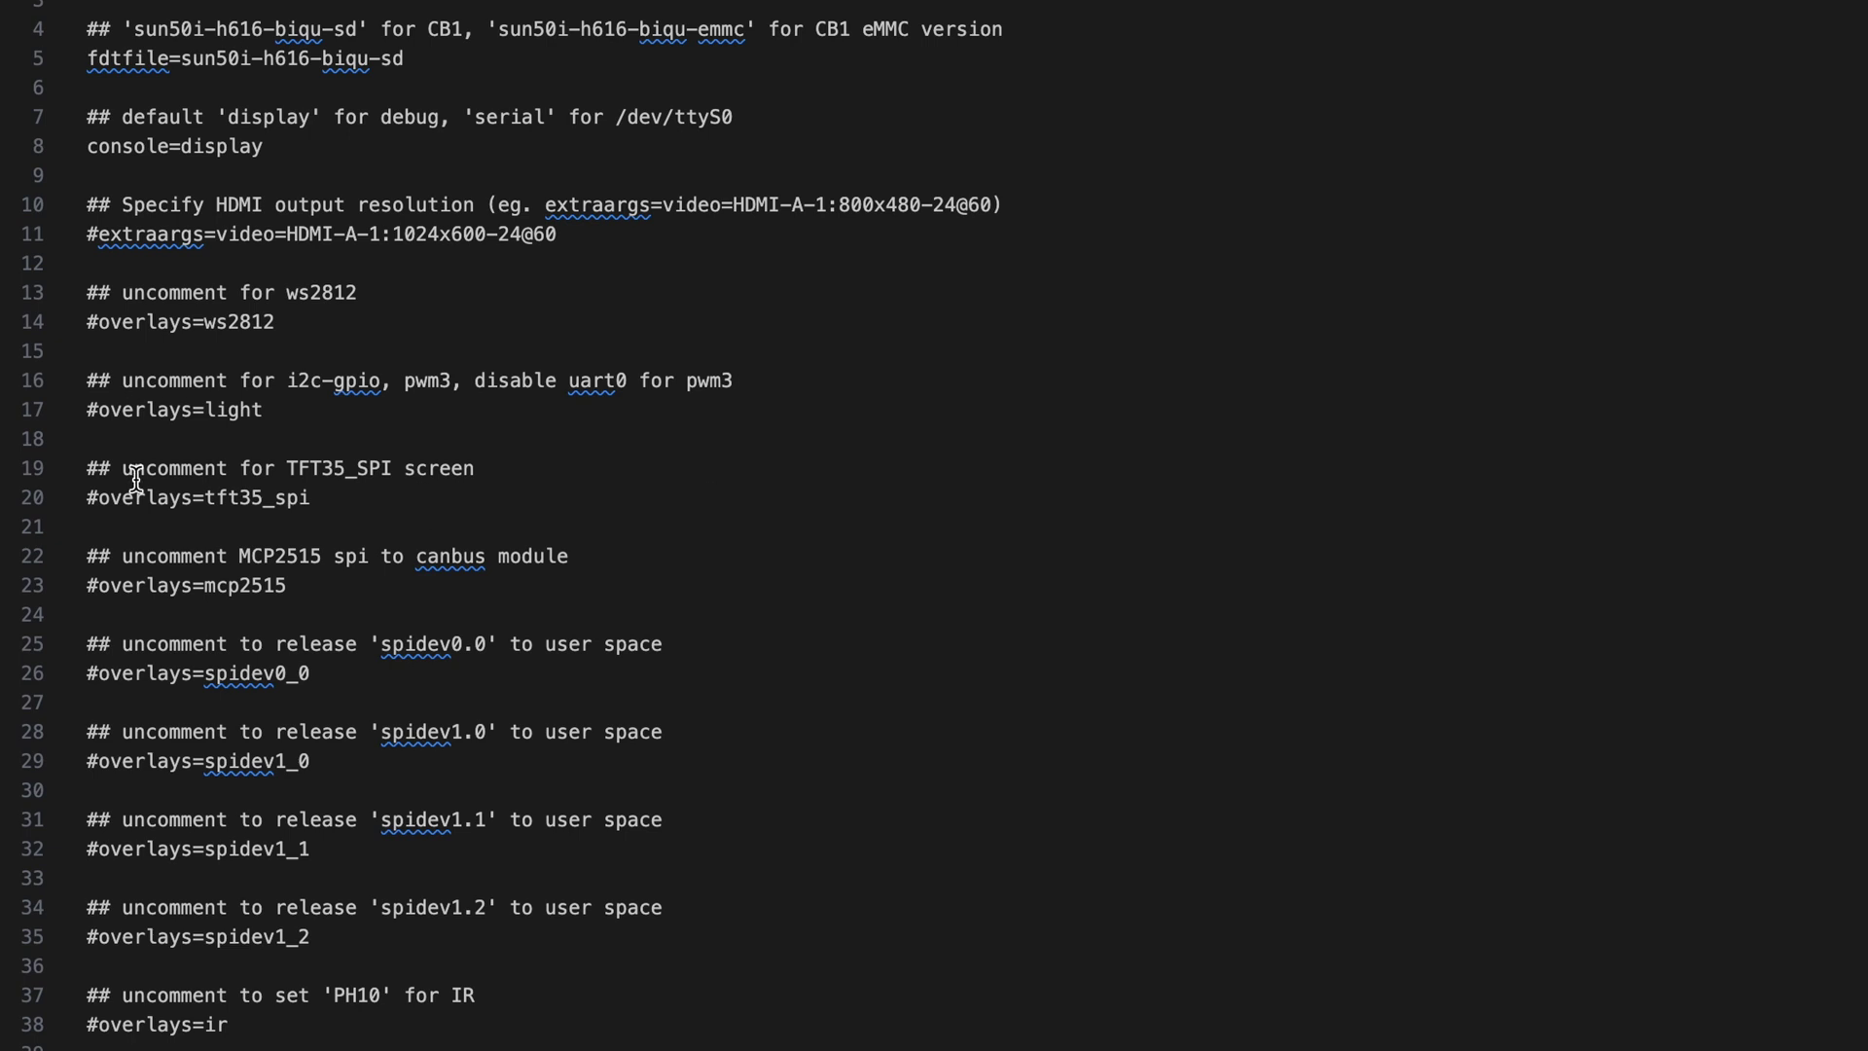
click(98, 498)
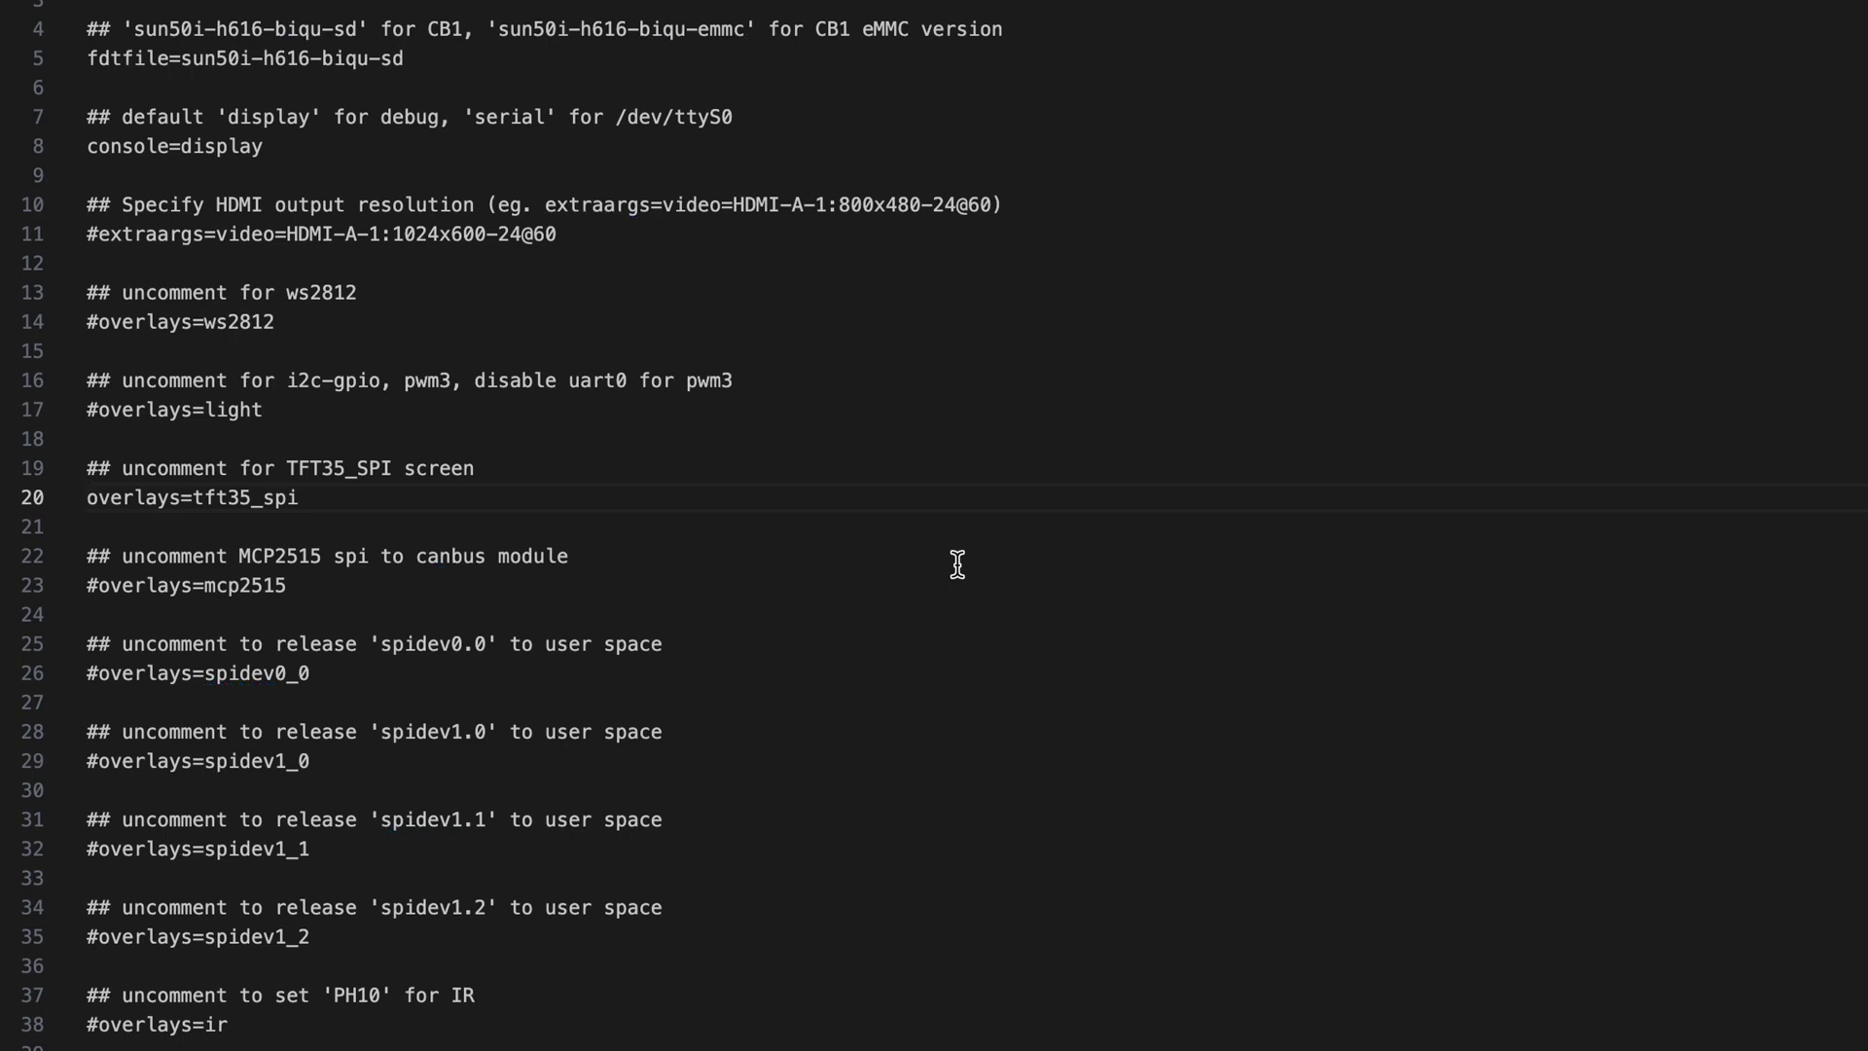
key(super+Tab)
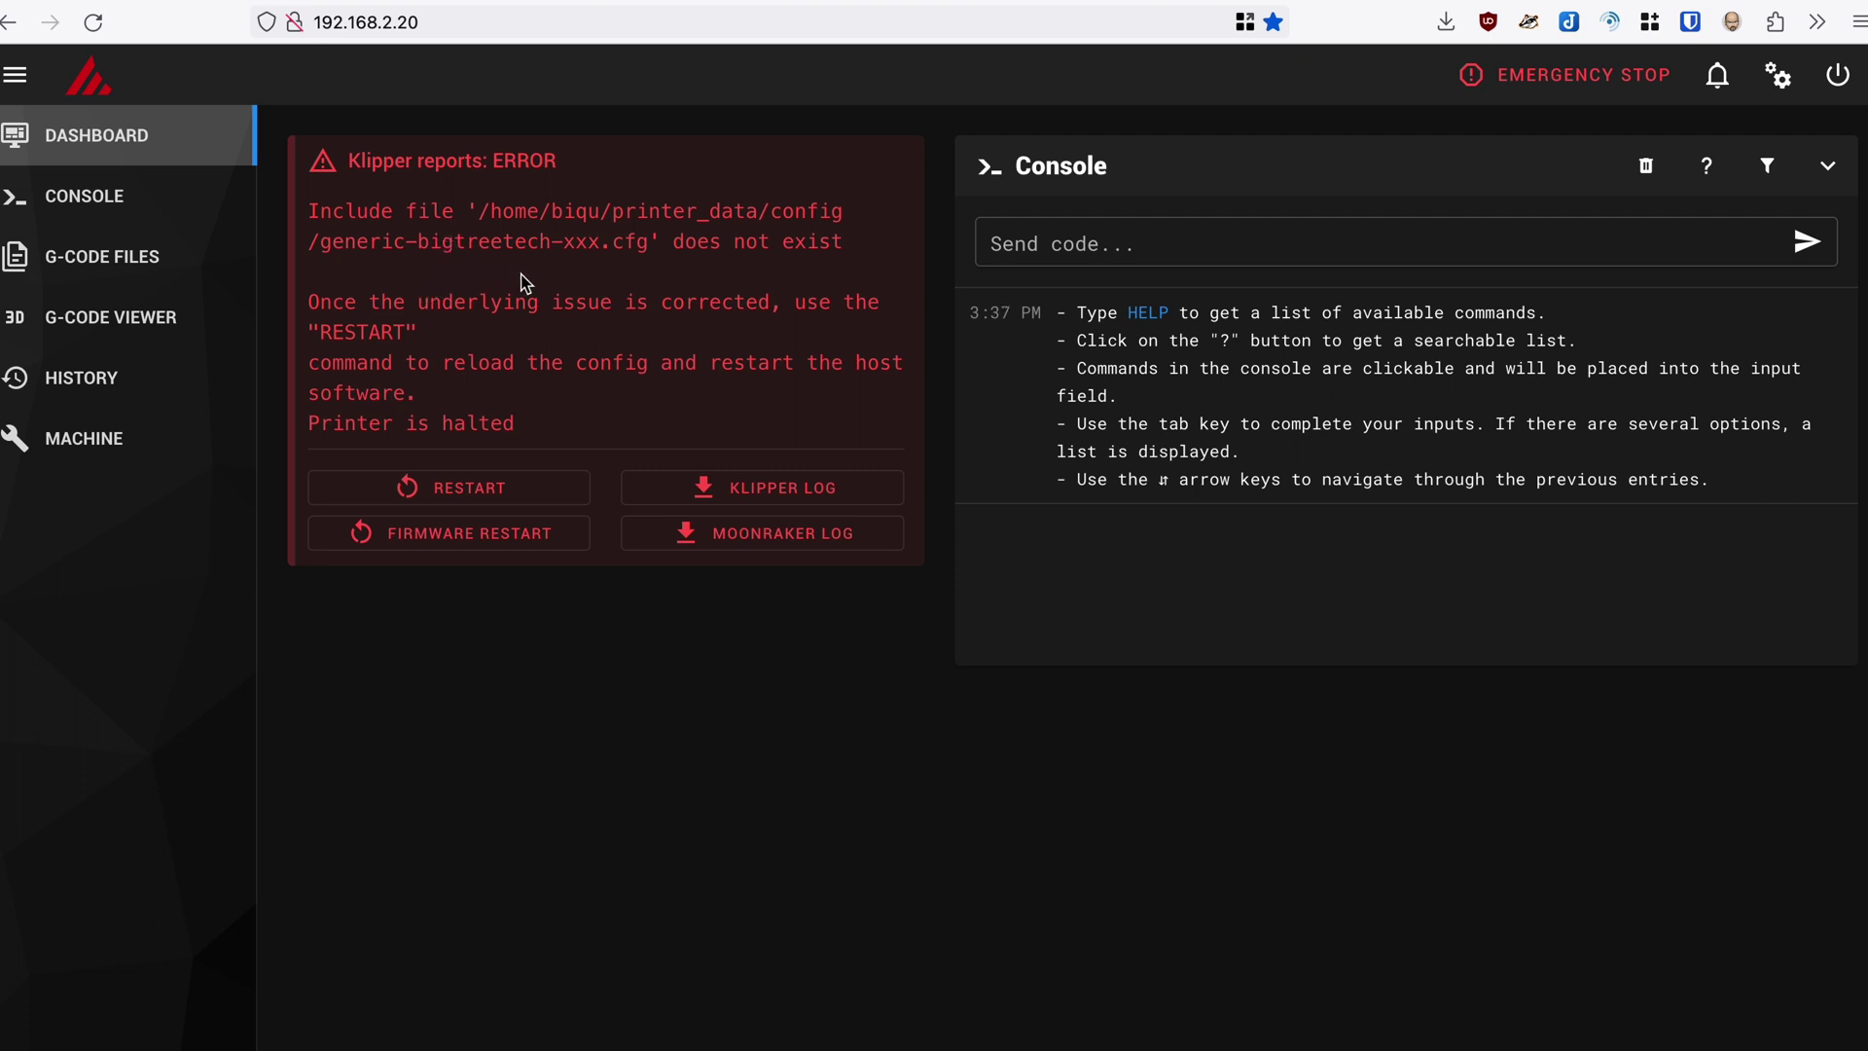
- Open printer.cfg from the Config Files list on Mainsail's MACHINE page
click(141, 448)
click(468, 704)
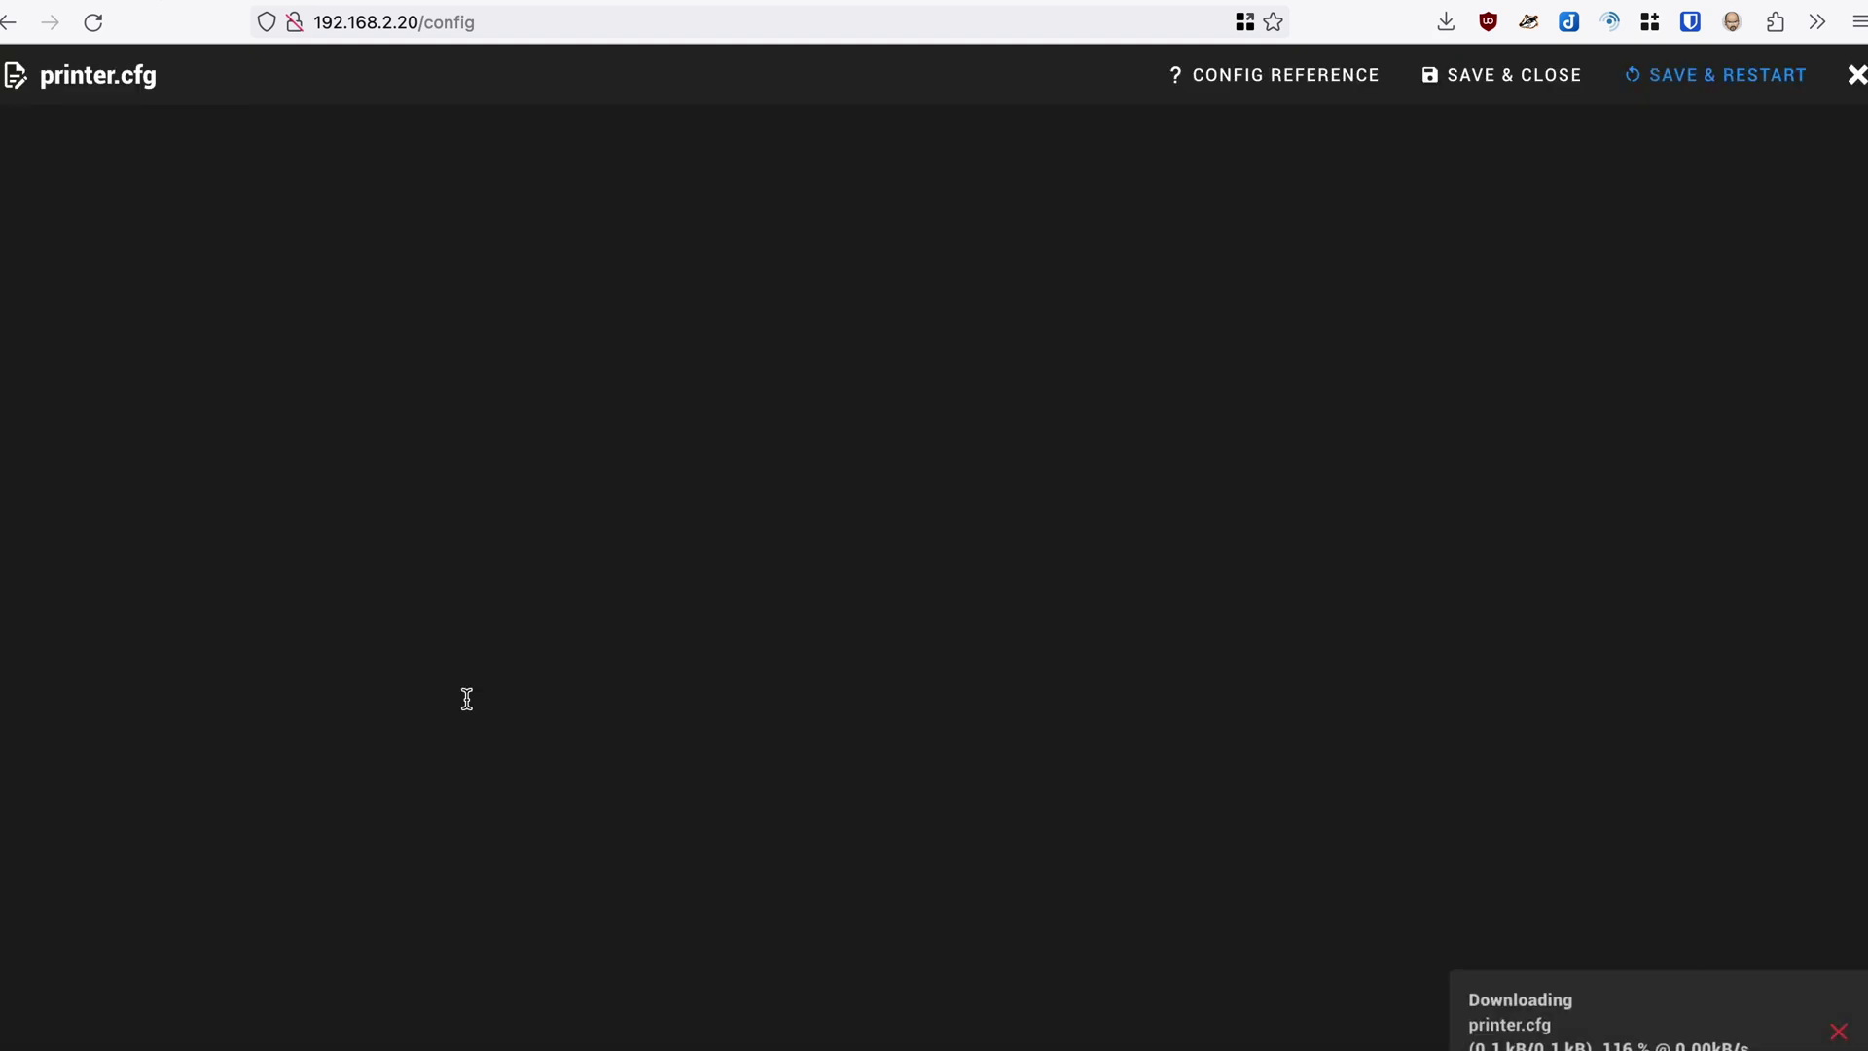